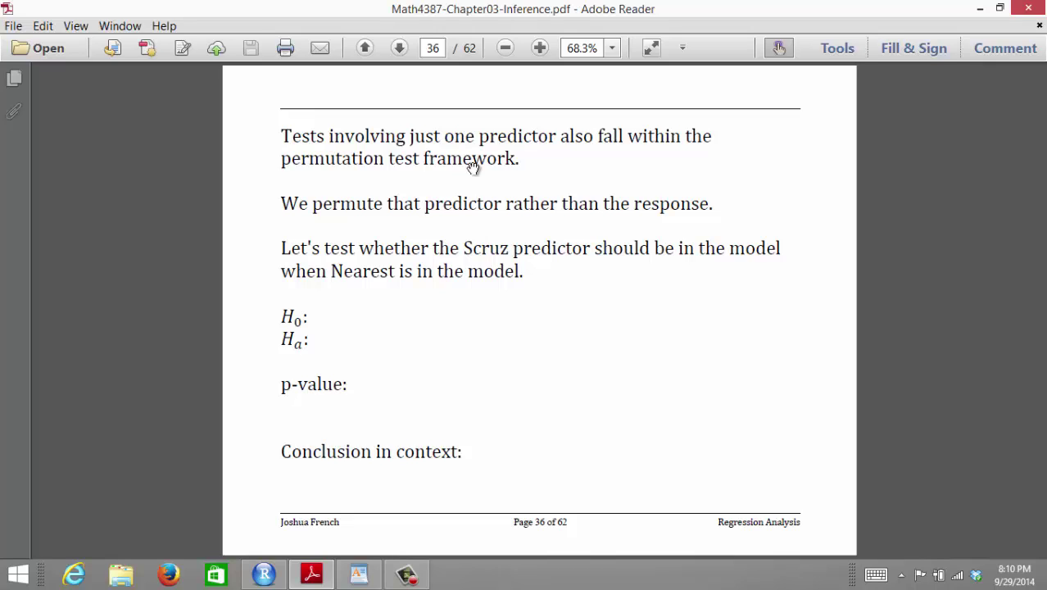
- In the blank Word document, insert the null-hypothesis equation H_0: β_Nearest = 0|β_Scruz ≠ 0 and start a new line below it
{"action": "key", "text": "alt+equal"}
{"action": "type", "text": "H_0:"}
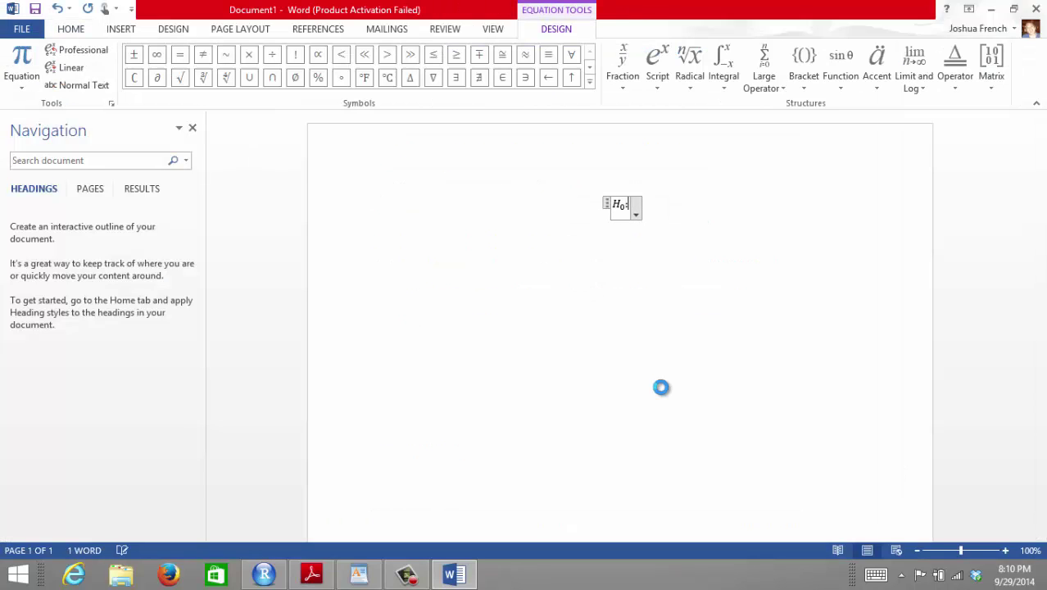
{"action": "type", "text": "\beta _"}
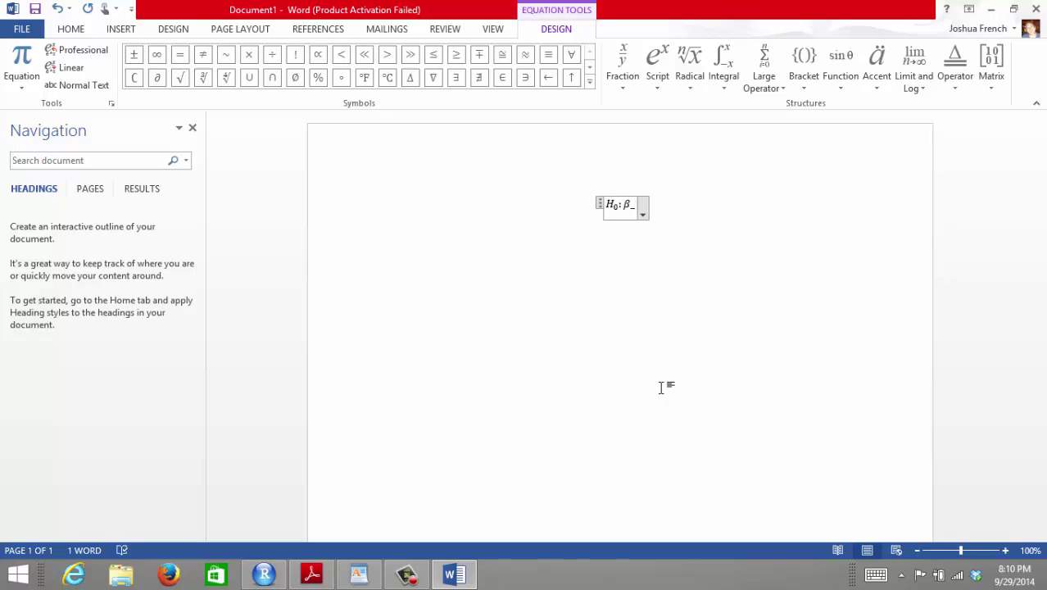
{"action": "type", "text": "Nearest"}
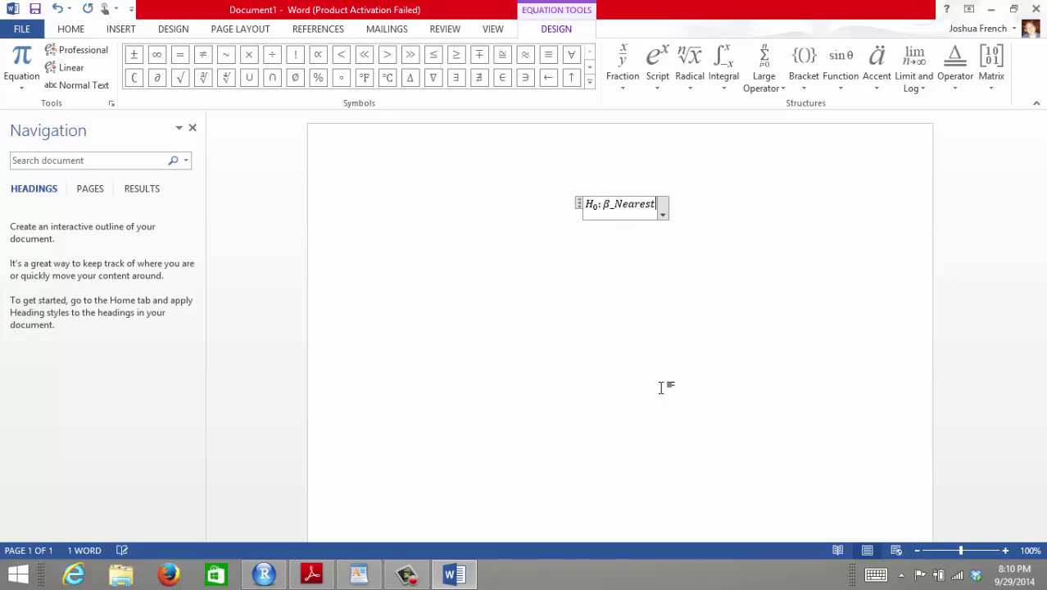
{"action": "type", "text": " = 0"}
{"action": "type", "text": "|\beta _"}
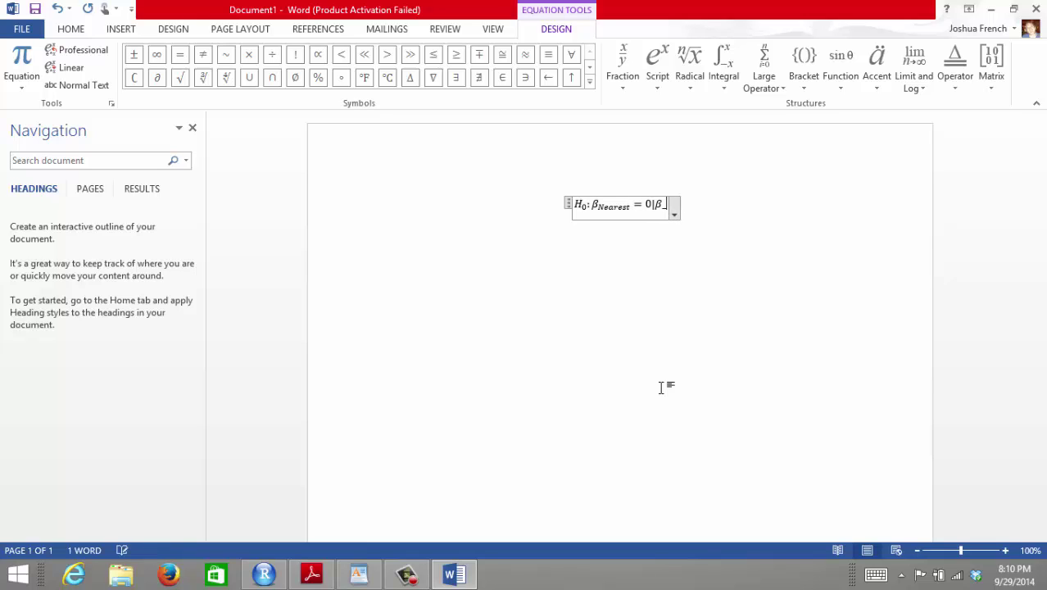
{"action": "type", "text": "Scr"}
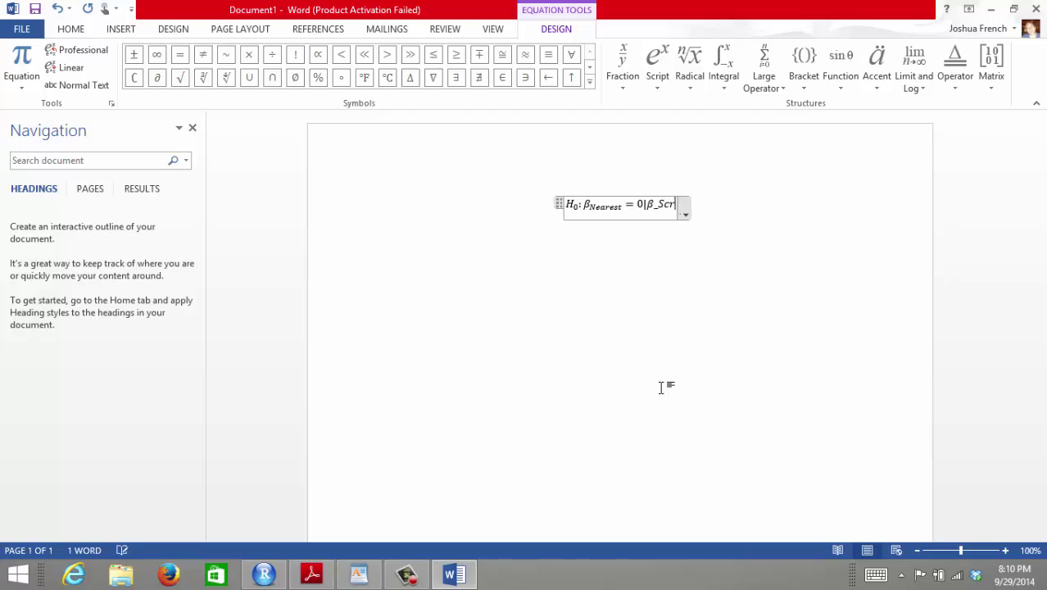
{"action": "type", "text": "uz e 0"}
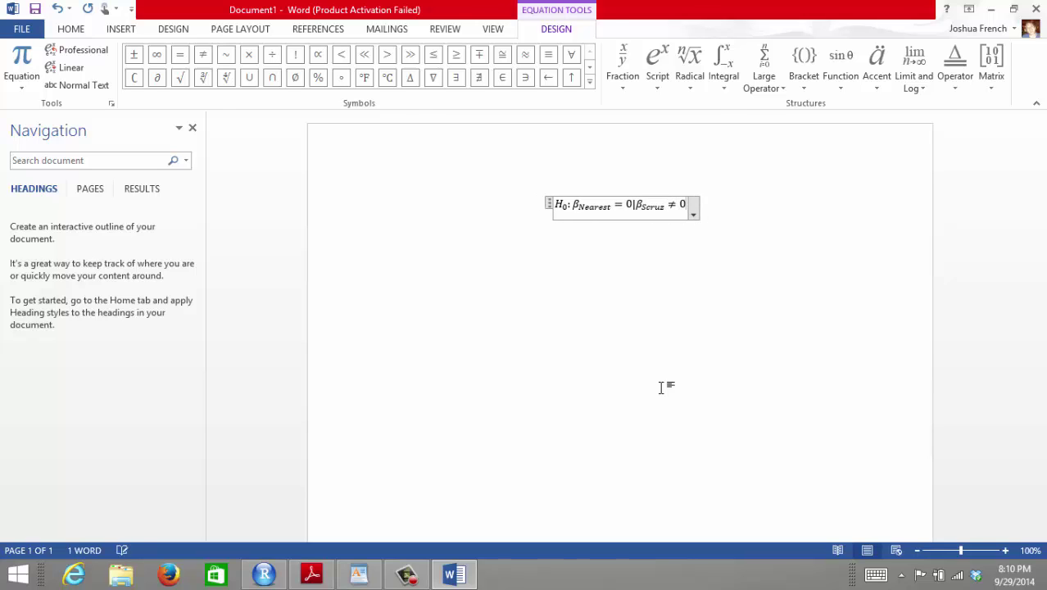
{"action": "key", "text": "Return"}
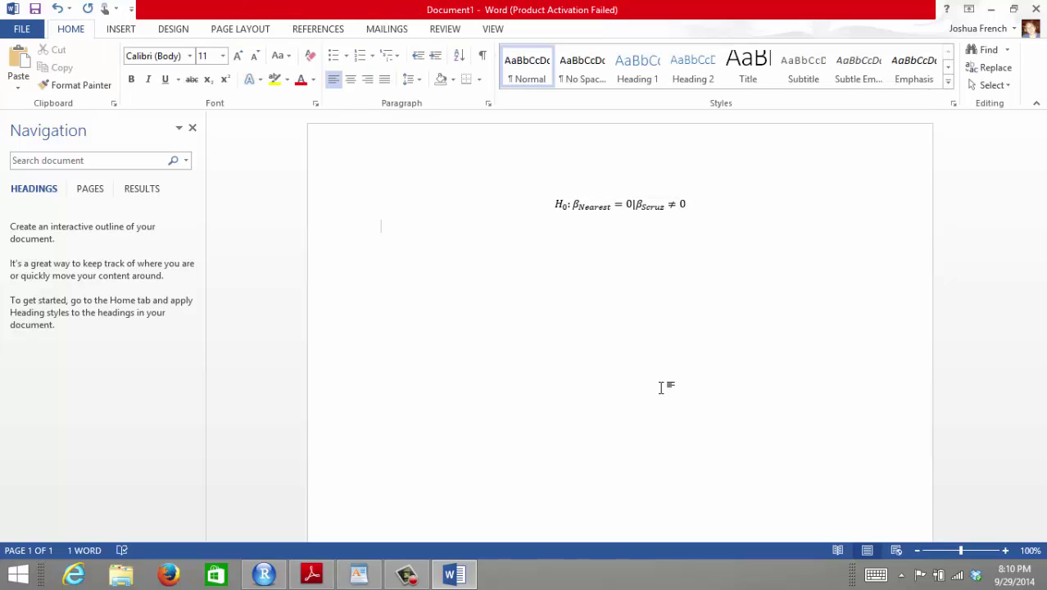
- Copy the null-hypothesis equation and paste a duplicate on the line below it
{"action": "key", "text": "ctrl+equal"}
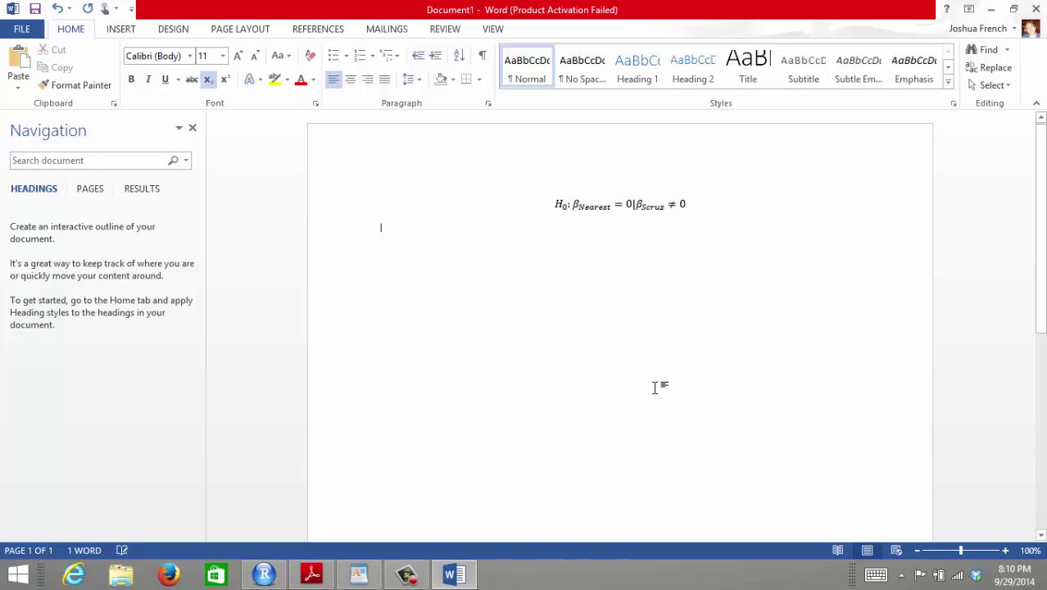
{"action": "left_click_drag", "start_coordinate": [685, 205], "coordinate": [522, 218]}
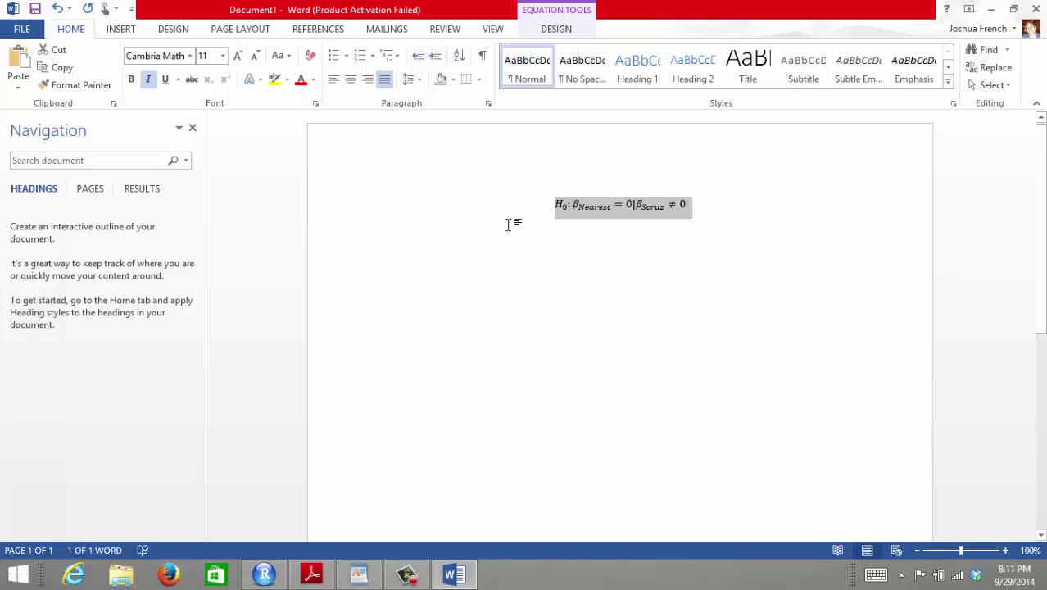
{"action": "left_click", "coordinate": [758, 215]}
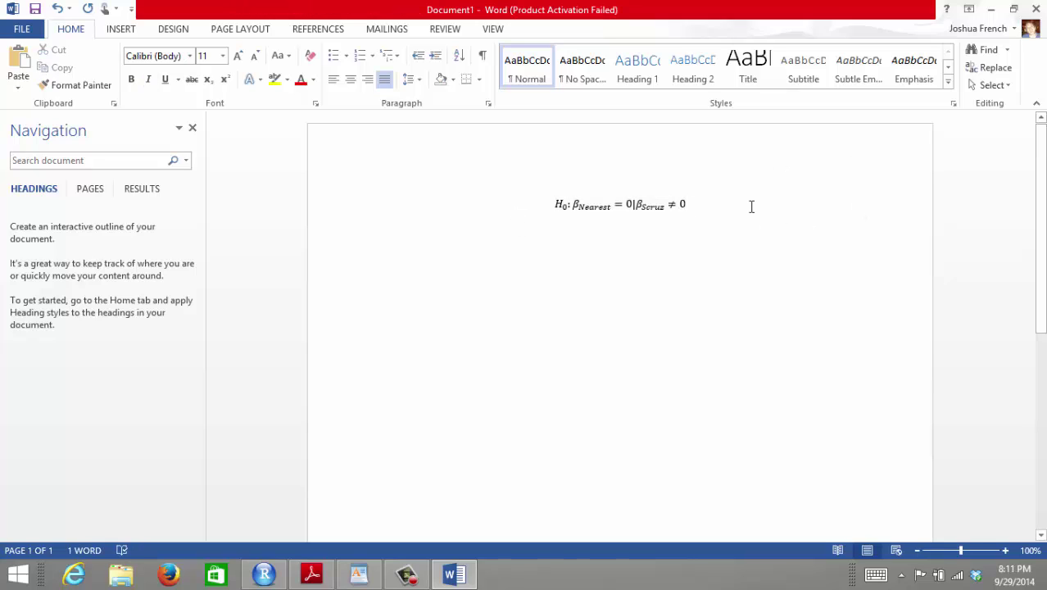
{"action": "key", "text": "ctrl+v"}
- Turn the duplicated equation into the alternative hypothesis H_a: β_Nearest ≠ 0|β_Scruz ≠ 0
{"action": "left_click", "coordinate": [626, 224]}
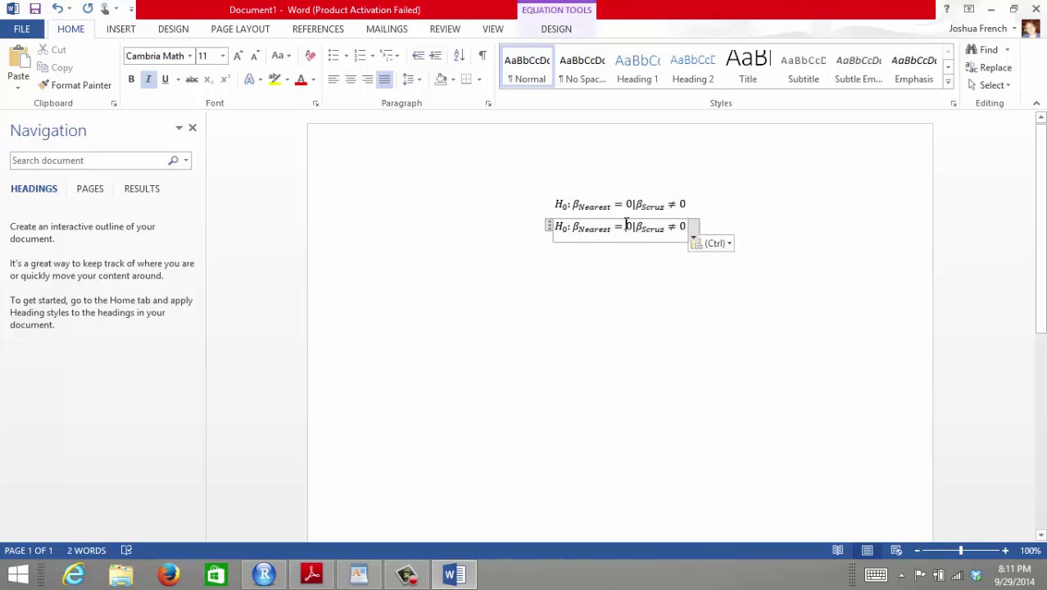
{"action": "key", "text": "BackSpace"}
{"action": "type", "text": "/="}
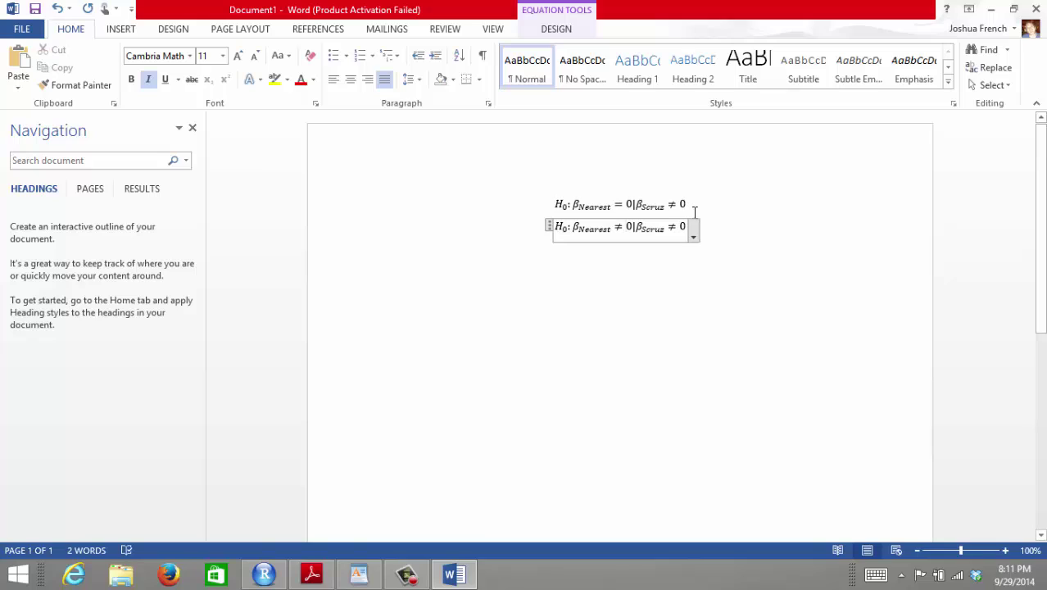
{"action": "left_click", "coordinate": [562, 229]}
{"action": "key", "text": "shift+Right"}
{"action": "type", "text": "a"}
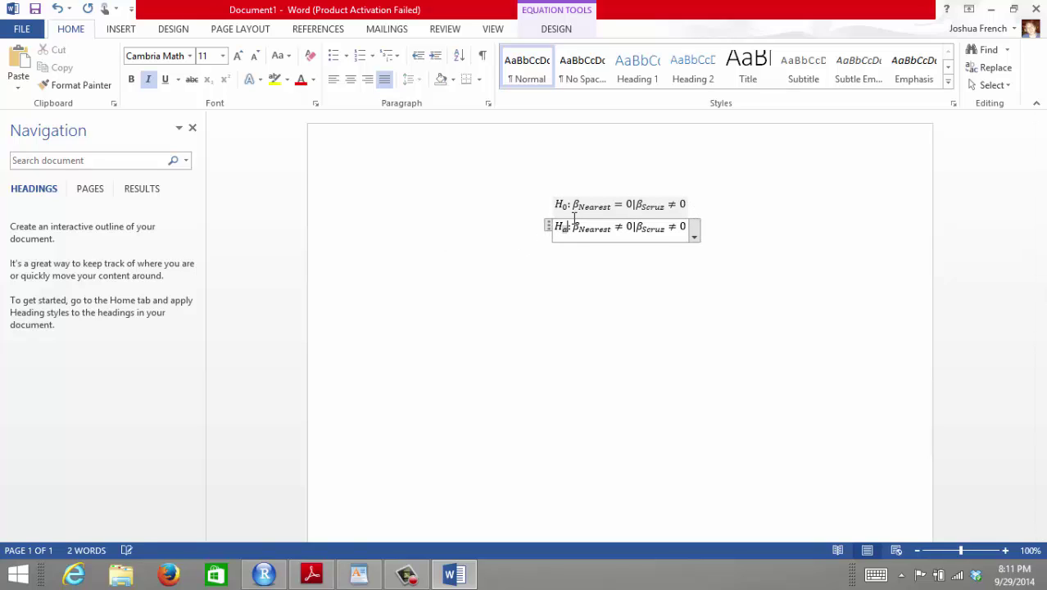
{"action": "left_click", "coordinate": [739, 217]}
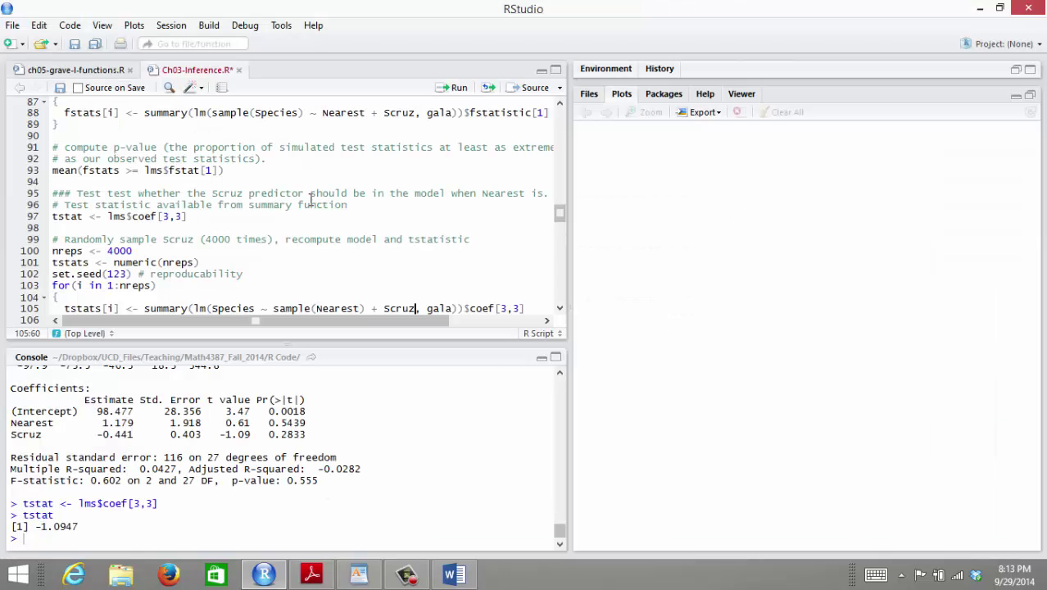
- In RStudio, run the two lines of Ch03-Inference.R that fit lmod as Species ~ Nearest + Scruz on gala and store its summary in lms
{"action": "scroll", "coordinate": [311, 201], "scroll_direction": "up", "scroll_amount": 5}
{"action": "scroll", "coordinate": [311, 201], "scroll_direction": "up", "scroll_amount": 1}
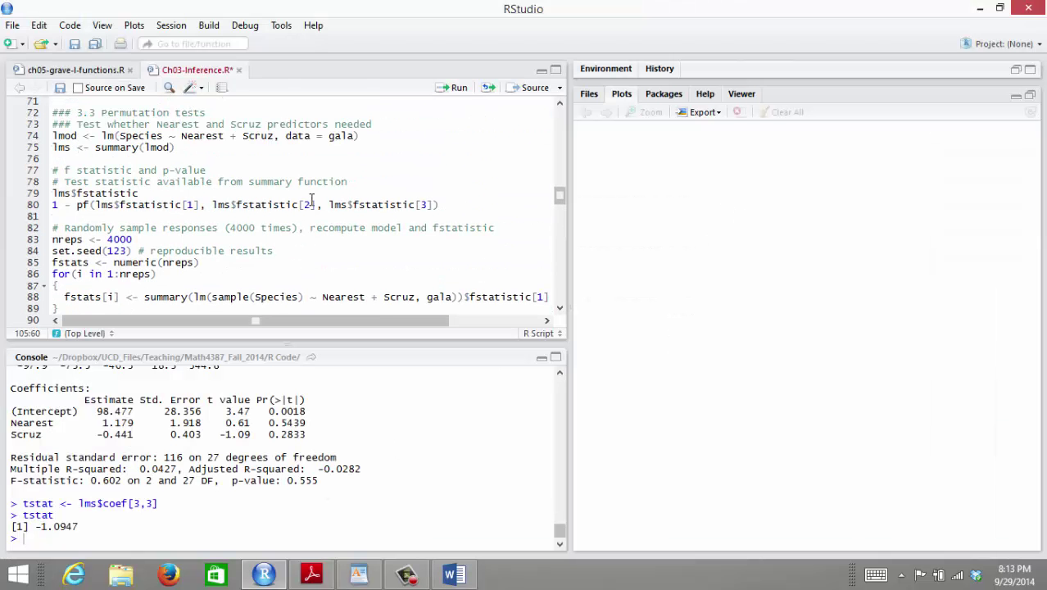
{"action": "scroll", "coordinate": [310, 200], "scroll_direction": "up", "scroll_amount": 2}
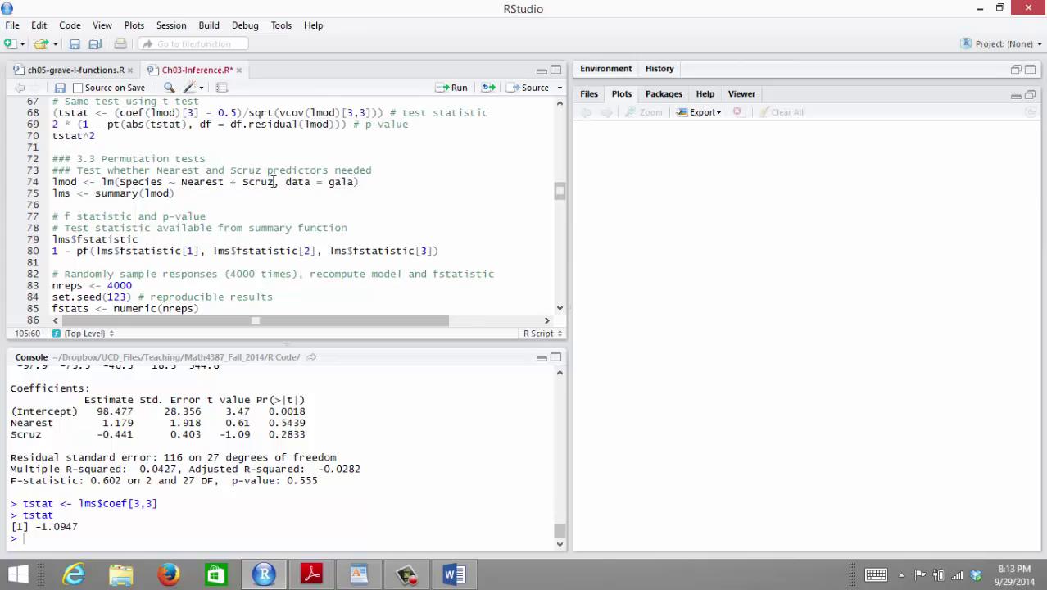
{"action": "left_click_drag", "start_coordinate": [175, 193], "coordinate": [51, 181]}
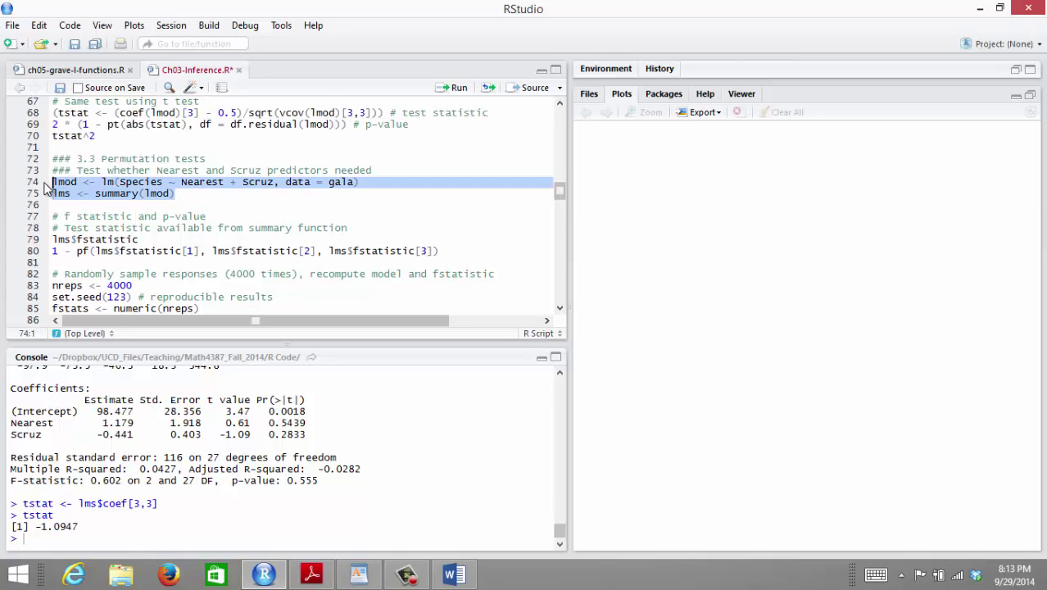
{"action": "left_click", "coordinate": [52, 179]}
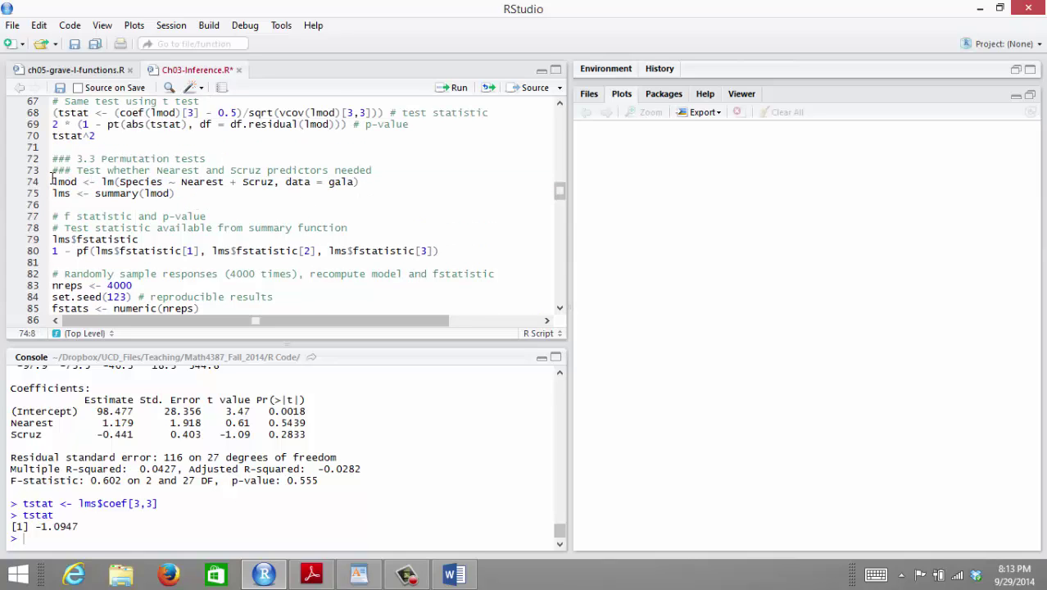
{"action": "left_click_drag", "start_coordinate": [53, 181], "coordinate": [277, 185]}
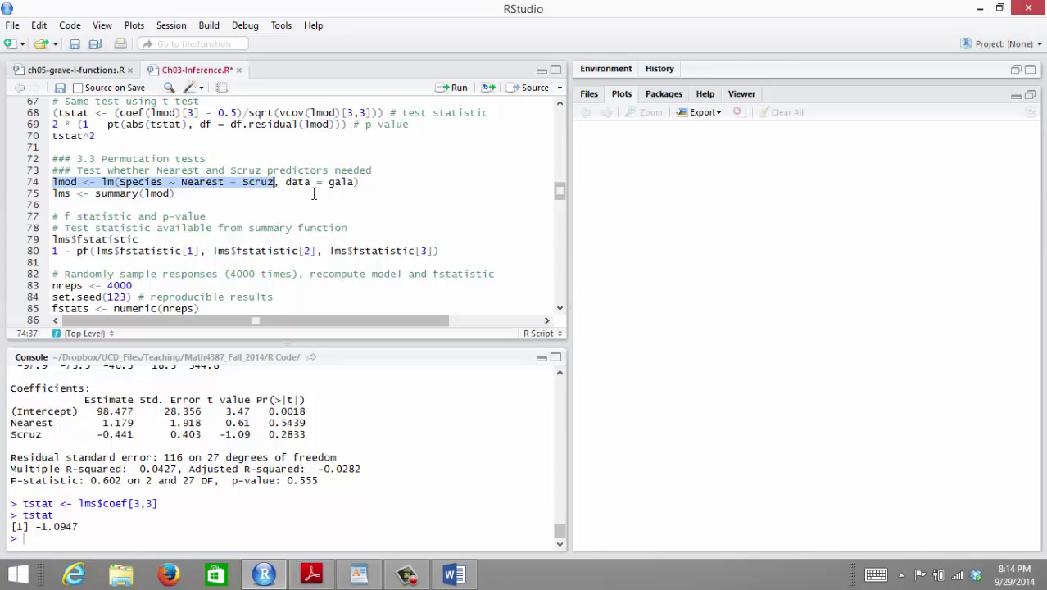
{"action": "left_click", "coordinate": [313, 194]}
{"action": "left_click_drag", "start_coordinate": [205, 194], "coordinate": [53, 182]}
{"action": "left_click", "coordinate": [101, 193]}
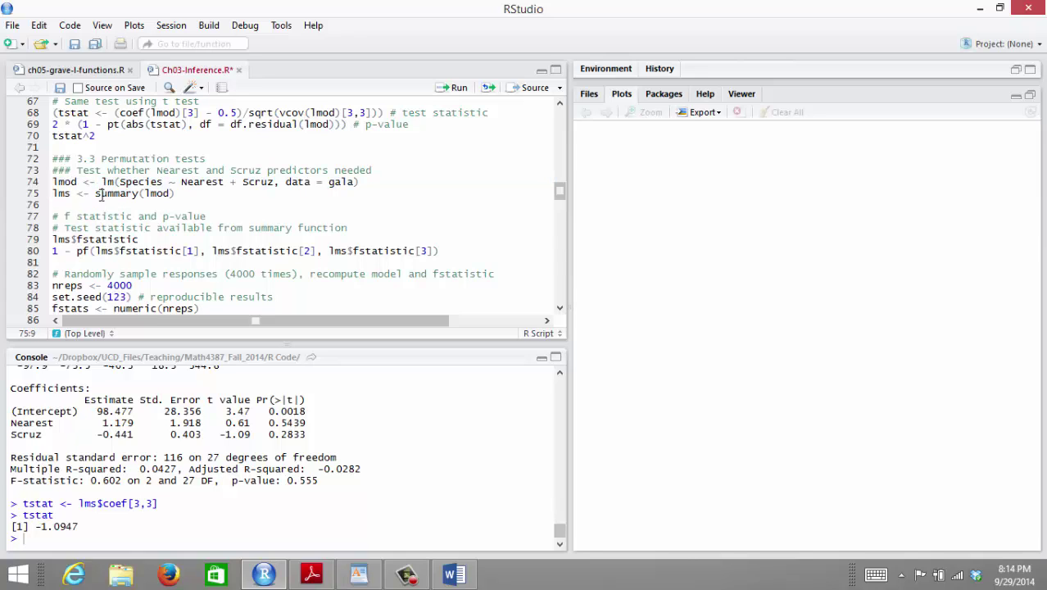
{"action": "left_click_drag", "start_coordinate": [173, 193], "coordinate": [48, 190]}
{"action": "key", "text": "ctrl+Return"}
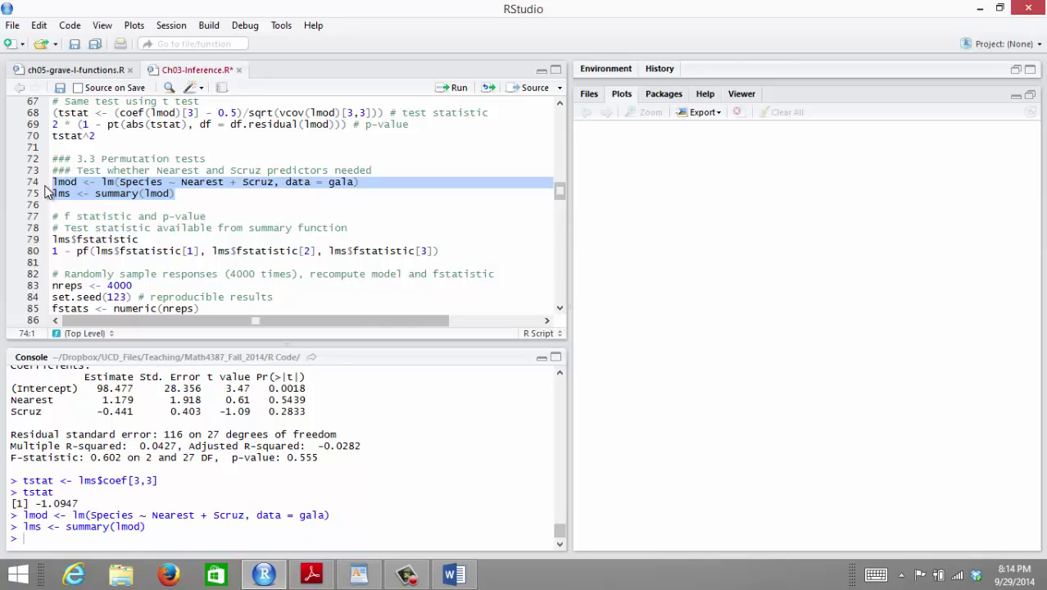
- Run the script line tstat <- lms$coef[3,3] for the Scruz predictor test and print tstat in the console
{"action": "scroll", "coordinate": [87, 203], "scroll_direction": "down", "scroll_amount": 5}
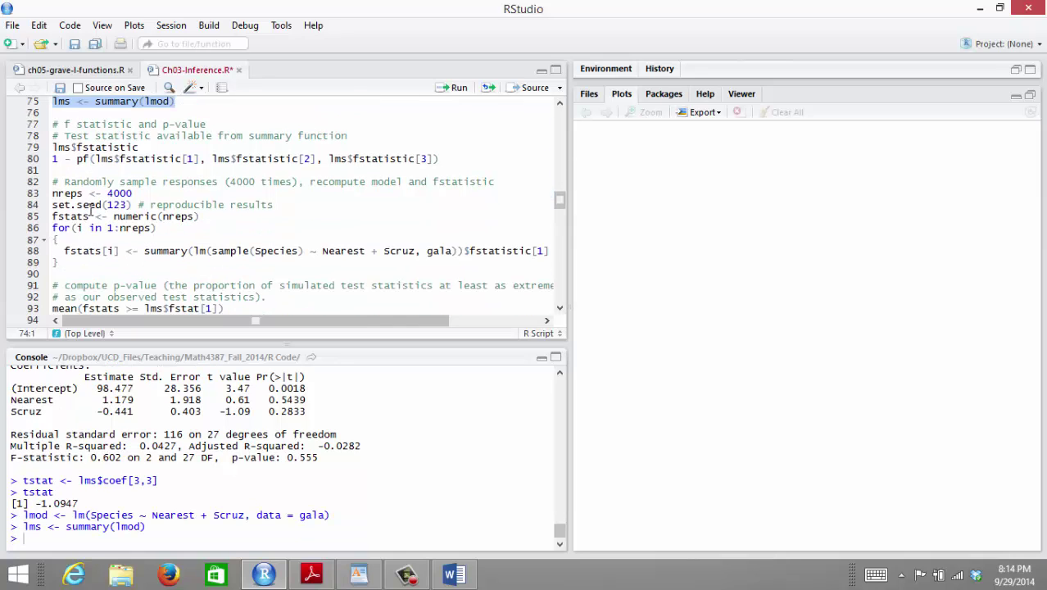
{"action": "scroll", "coordinate": [82, 234], "scroll_direction": "down", "scroll_amount": 2}
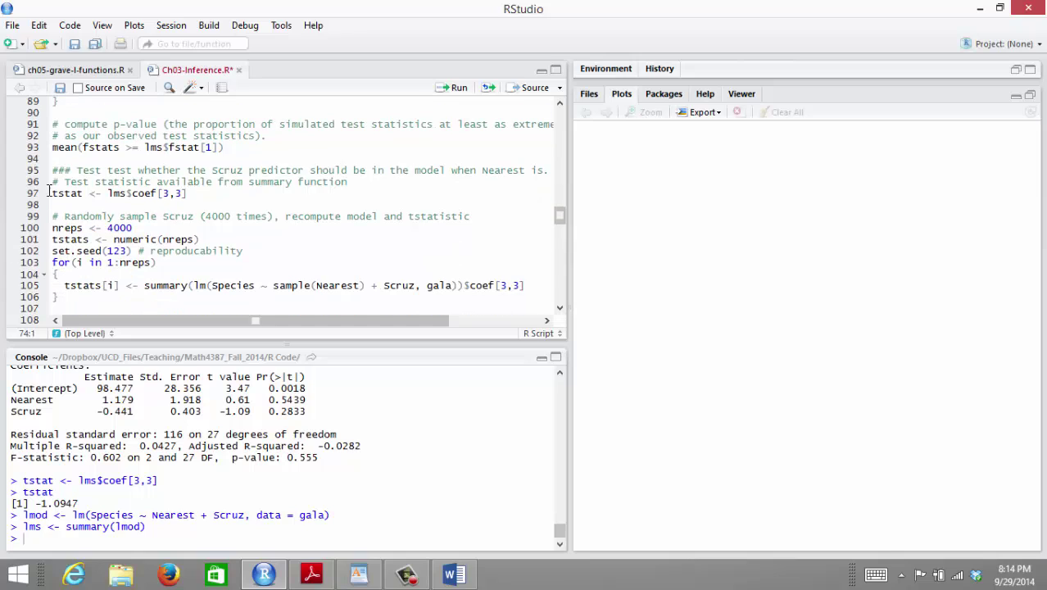
{"action": "left_click_drag", "start_coordinate": [52, 204], "coordinate": [49, 197]}
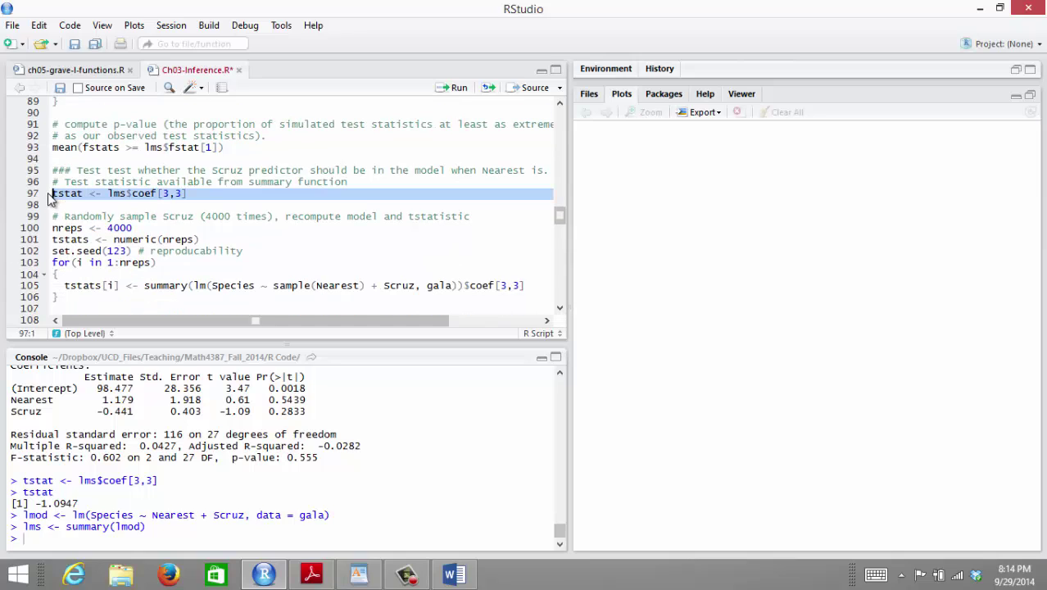
{"action": "key", "text": "ctrl+Return"}
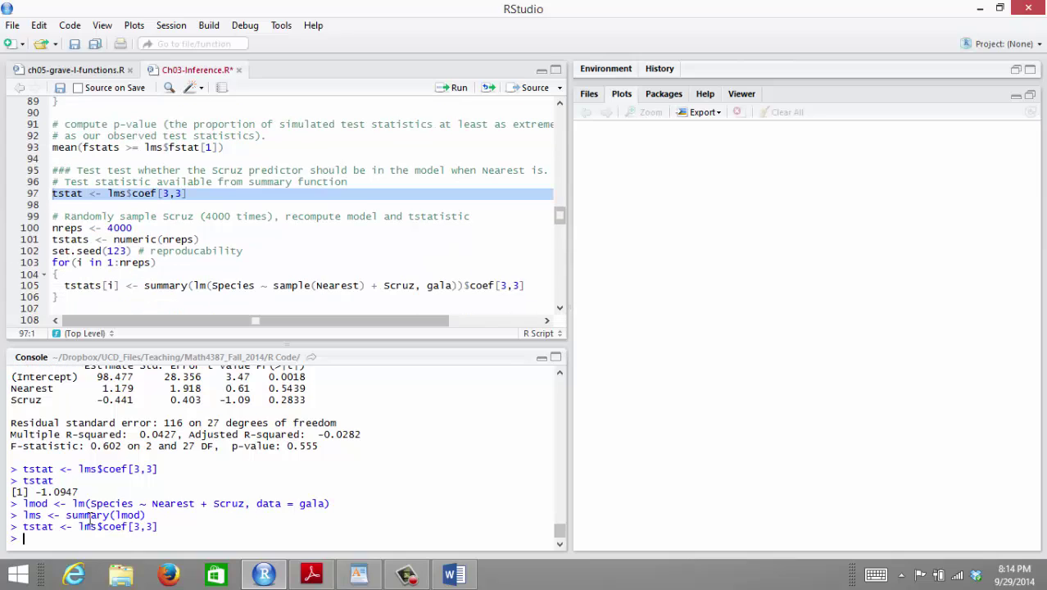
{"action": "type", "text": "tat"}
{"action": "key", "text": "Return"}
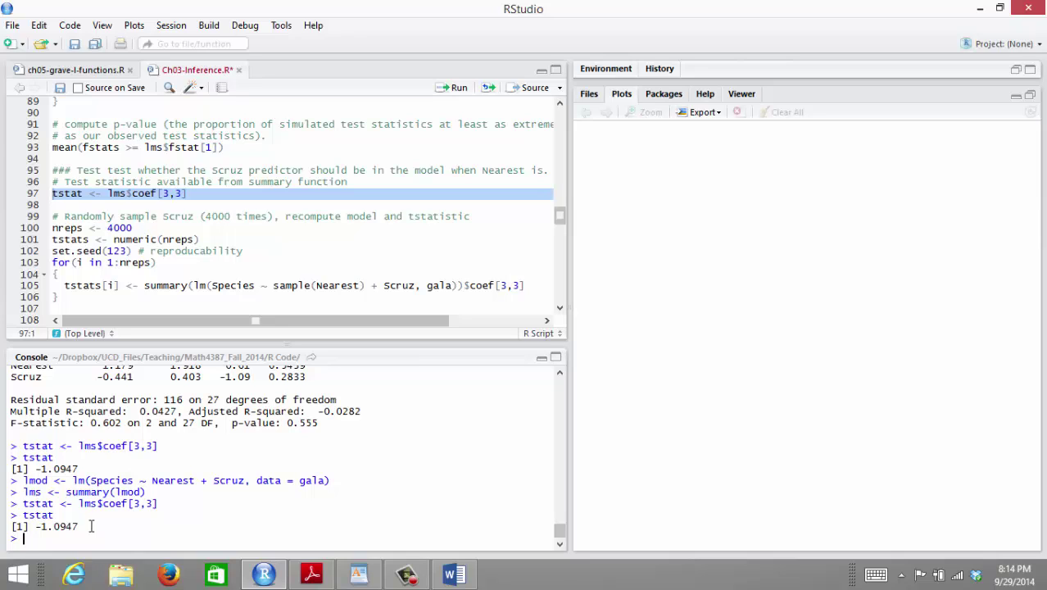
{"action": "left_click_drag", "start_coordinate": [115, 522], "coordinate": [11, 505]}
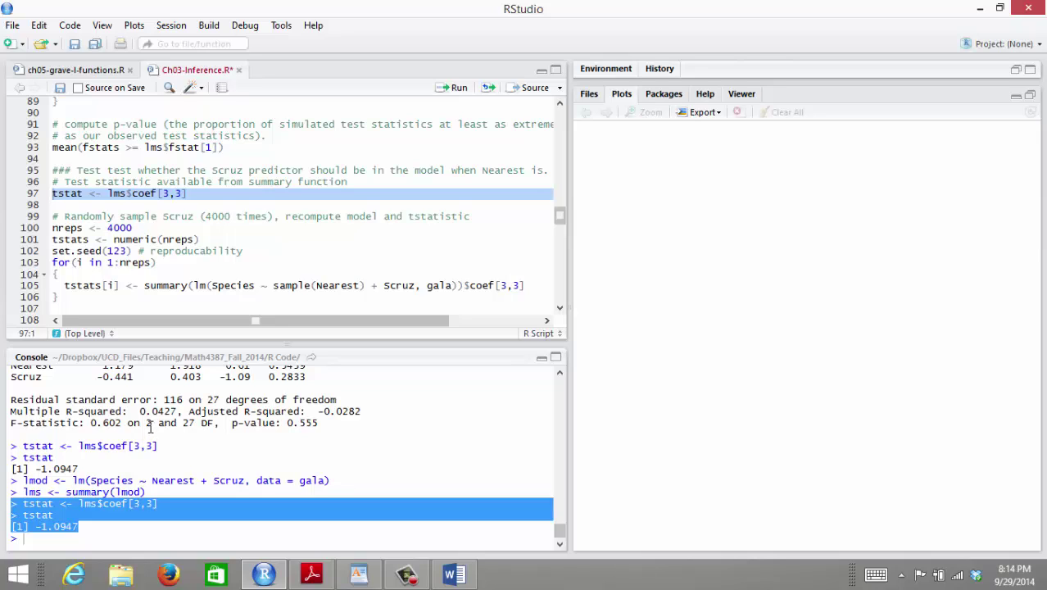
{"action": "key", "text": "ctrl+1"}
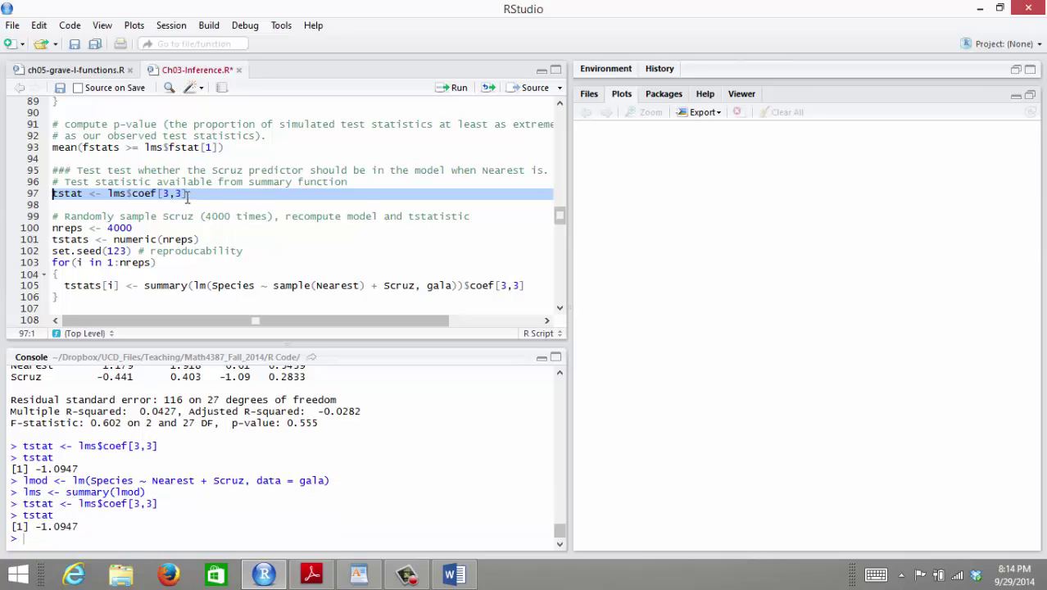
{"action": "left_click_drag", "start_coordinate": [188, 193], "coordinate": [33, 196]}
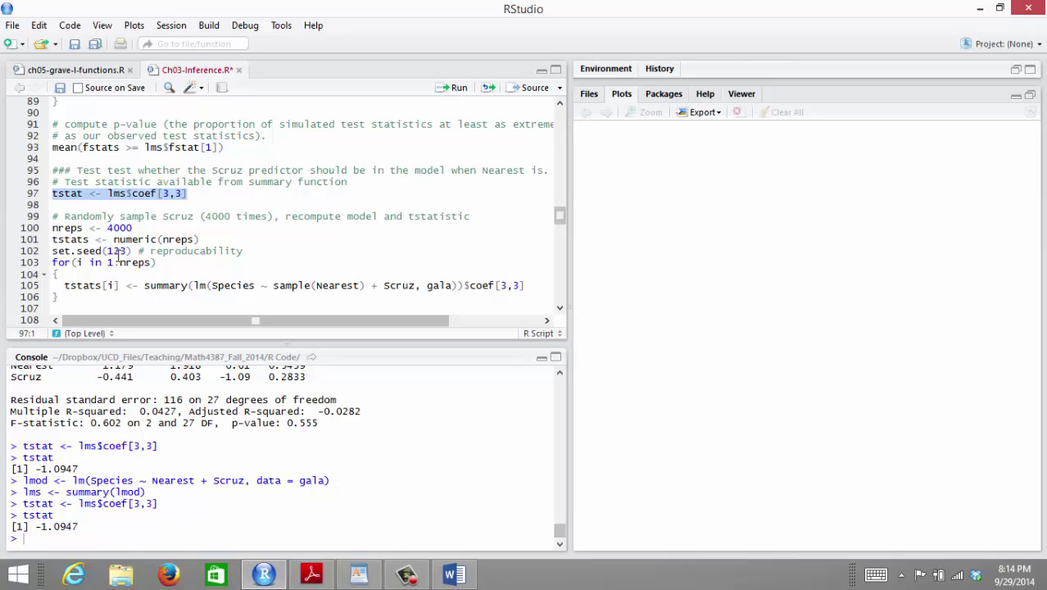
- Examine the permutation code for the Scruz test: the nreps setting, the tstats vector, the seed and the loop that refits the model with sample(Nearest)
{"action": "scroll", "coordinate": [119, 256], "scroll_direction": "down", "scroll_amount": 2}
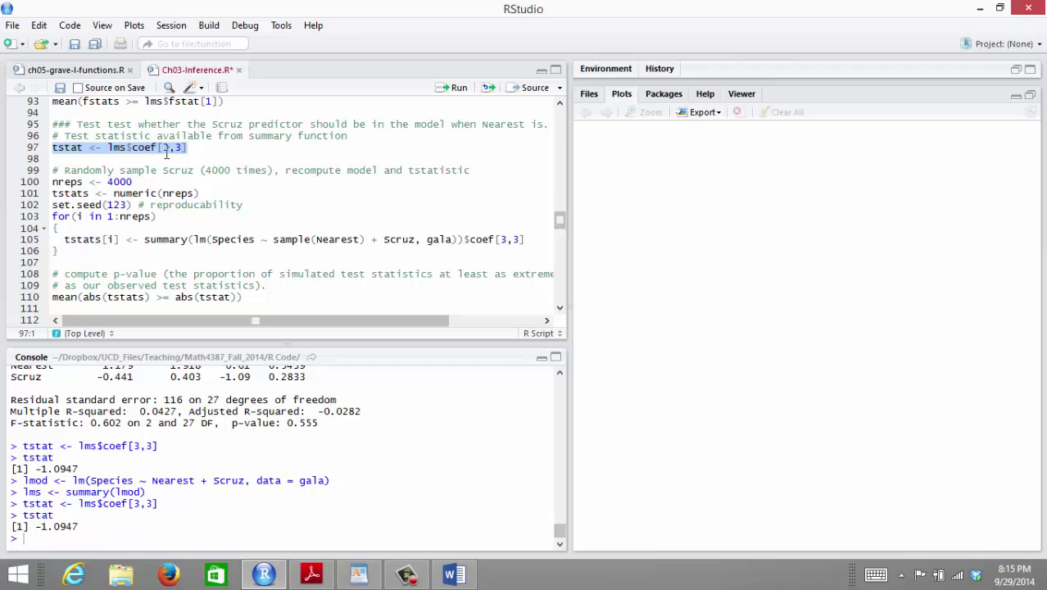
{"action": "left_click_drag", "start_coordinate": [138, 181], "coordinate": [48, 185]}
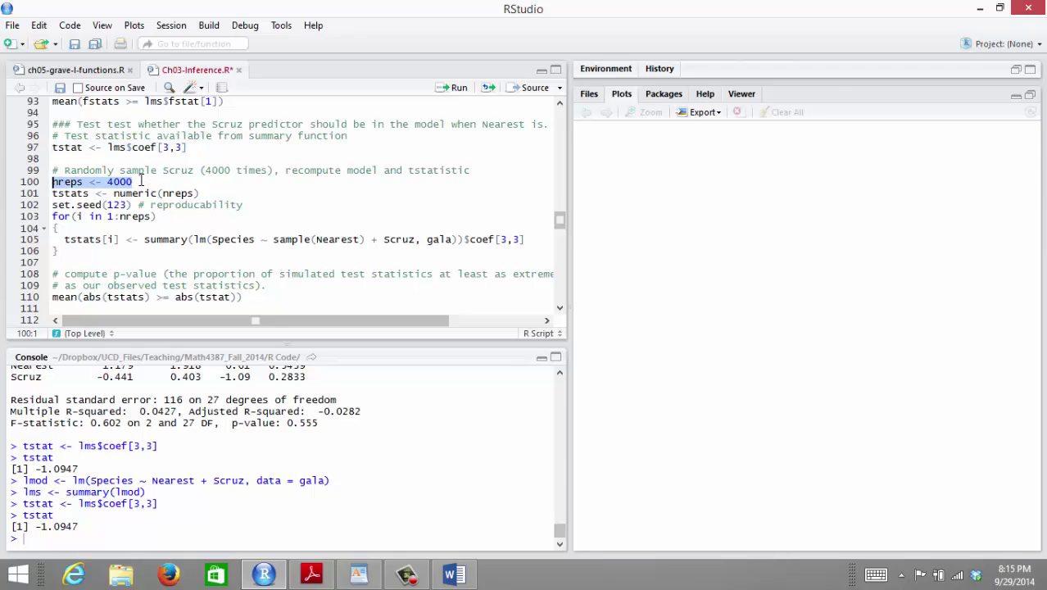
{"action": "left_click_drag", "start_coordinate": [154, 182], "coordinate": [52, 182]}
{"action": "left_click_drag", "start_coordinate": [200, 193], "coordinate": [51, 194]}
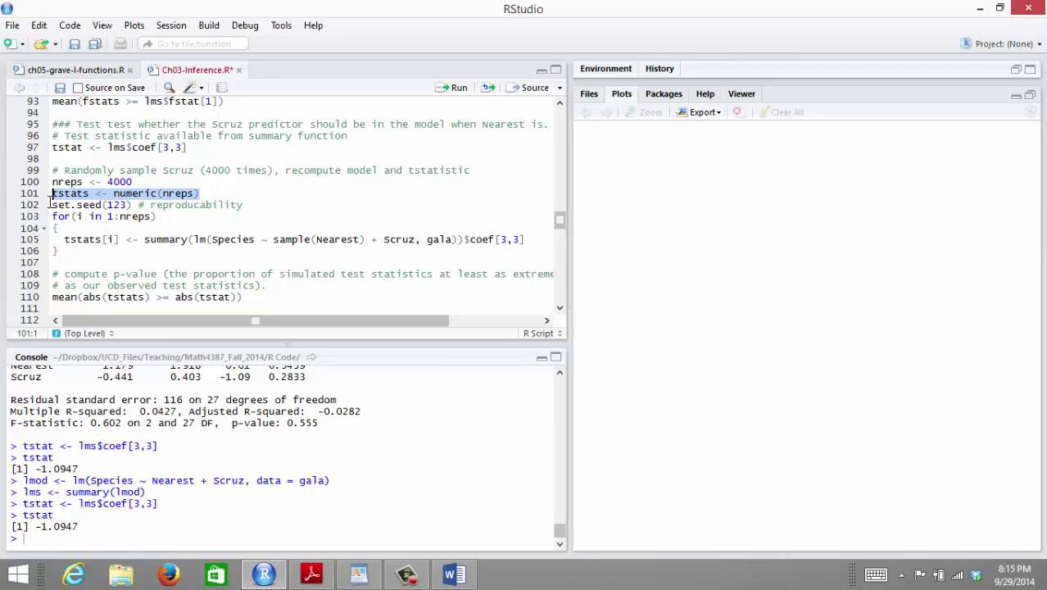
{"action": "left_click", "coordinate": [139, 205]}
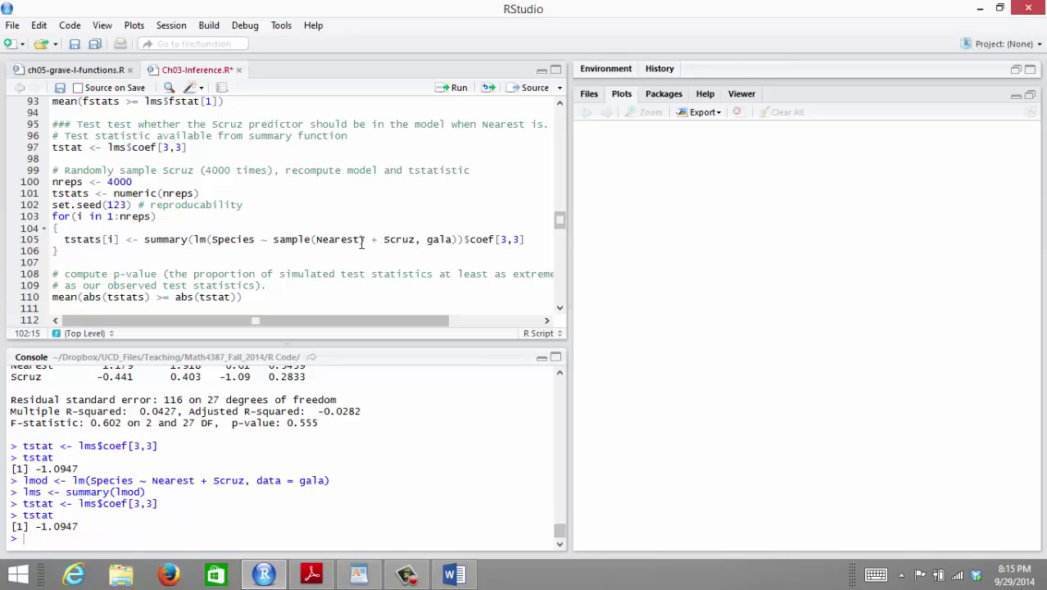
{"action": "left_click_drag", "start_coordinate": [365, 243], "coordinate": [276, 238]}
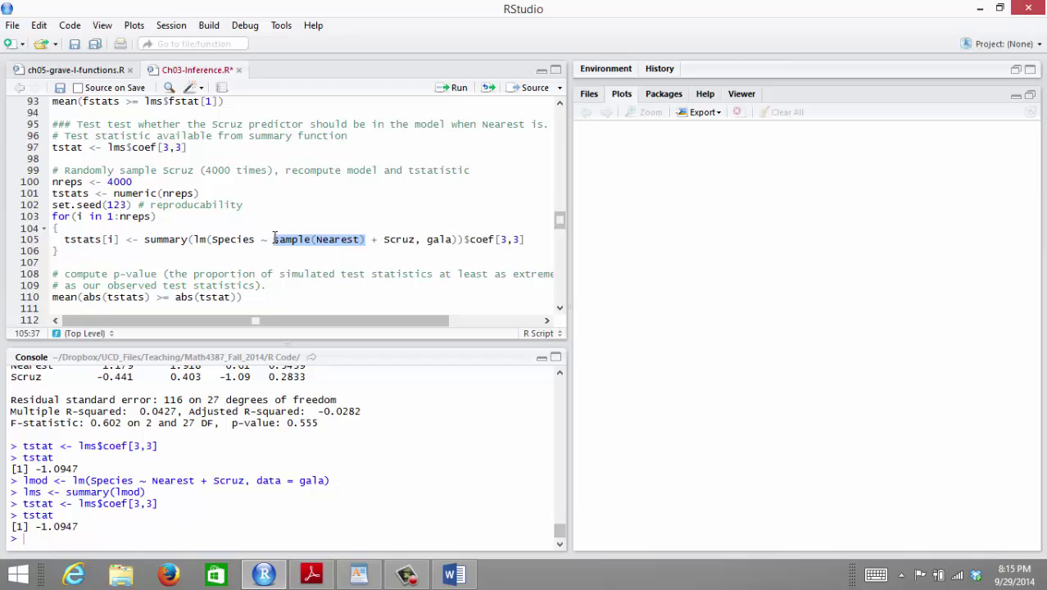
{"action": "left_click", "coordinate": [325, 249]}
{"action": "left_click_drag", "start_coordinate": [58, 261], "coordinate": [52, 228]}
{"action": "left_click", "coordinate": [256, 239]}
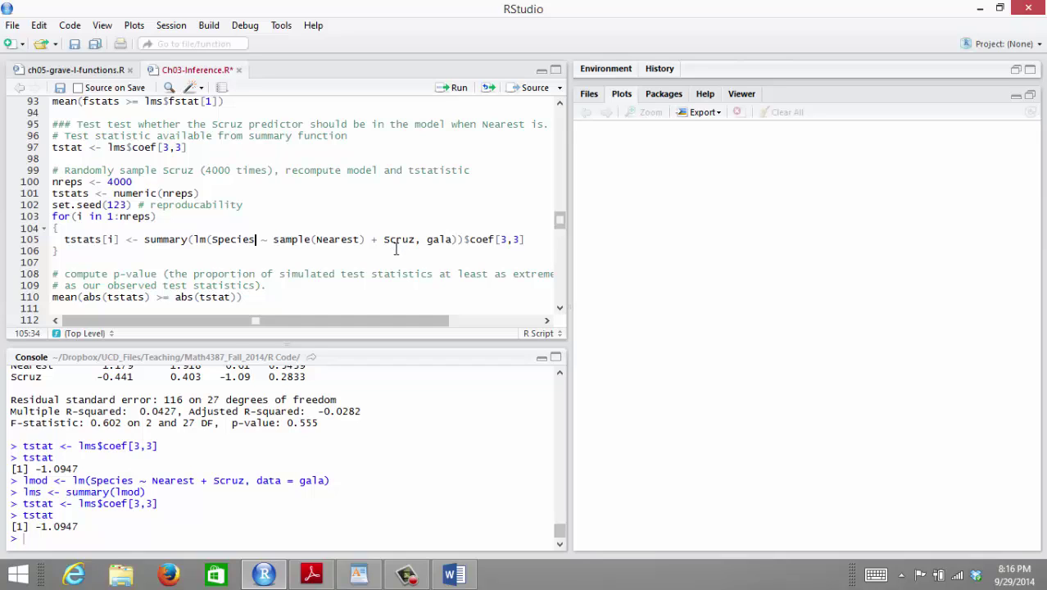
- Run the permutation code from nreps <- 4000 through the end of the tstats loop, and place the cursor in the p-value line mean(abs(tstats) >= abs(tstat))
{"action": "left_click", "coordinate": [198, 238]}
{"action": "key", "text": "ctrl+Return"}
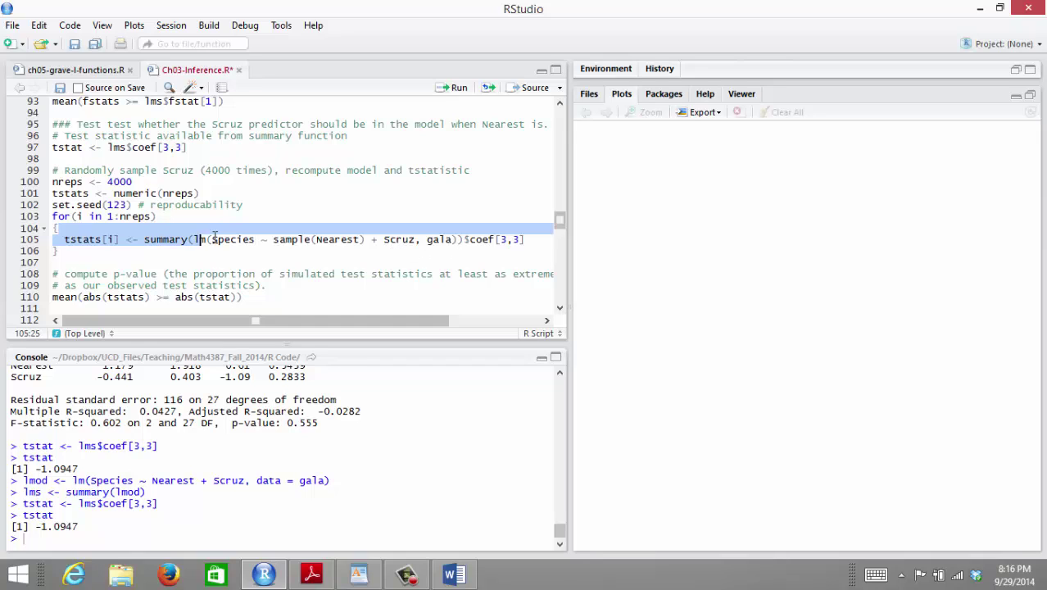
{"action": "left_click_drag", "start_coordinate": [145, 240], "coordinate": [453, 239]}
{"action": "triple_click", "coordinate": [475, 240]}
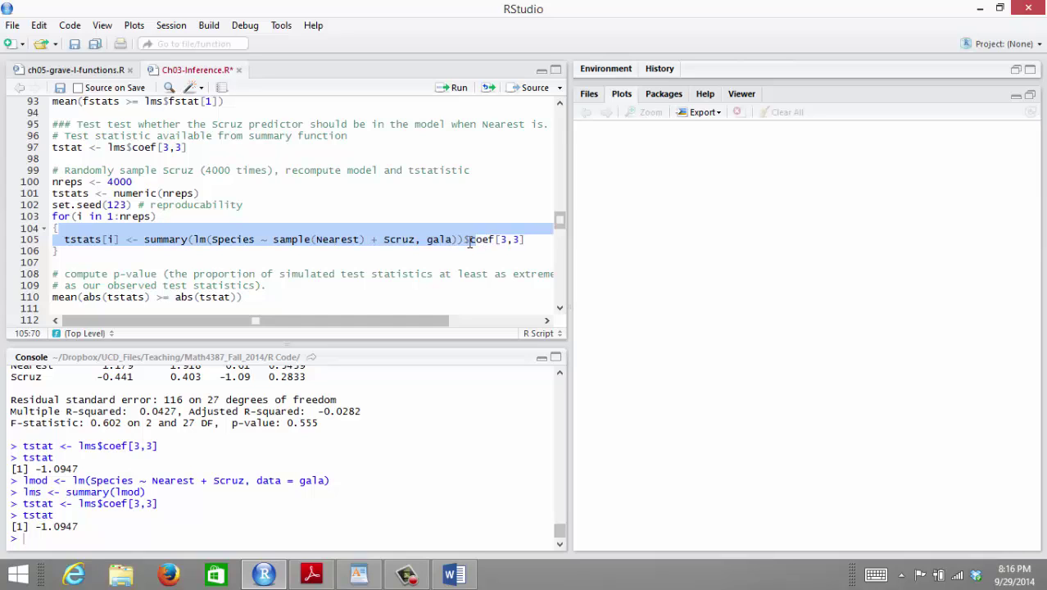
{"action": "left_click", "coordinate": [476, 239]}
{"action": "left_click_drag", "start_coordinate": [56, 256], "coordinate": [41, 190]}
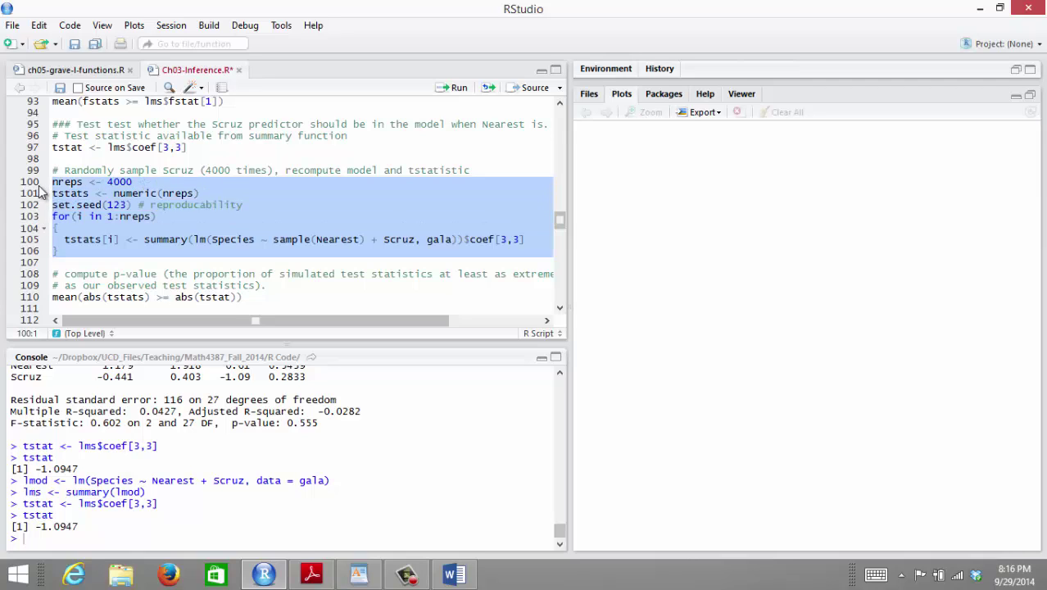
{"action": "key", "text": "ctrl+Return"}
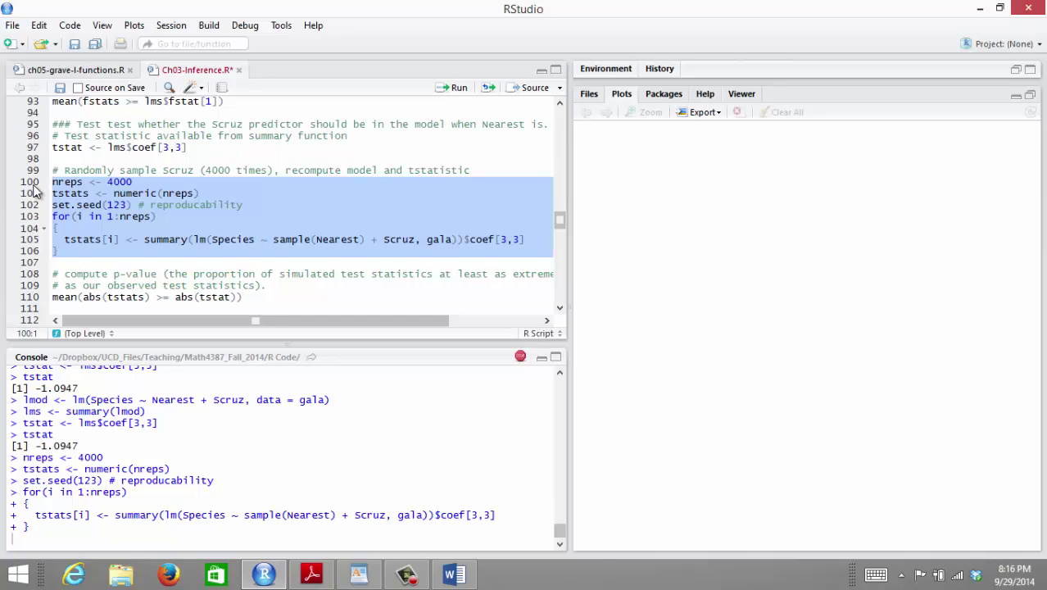
{"action": "scroll", "coordinate": [34, 190], "scroll_direction": "down", "scroll_amount": 1}
{"action": "left_click", "coordinate": [113, 274]}
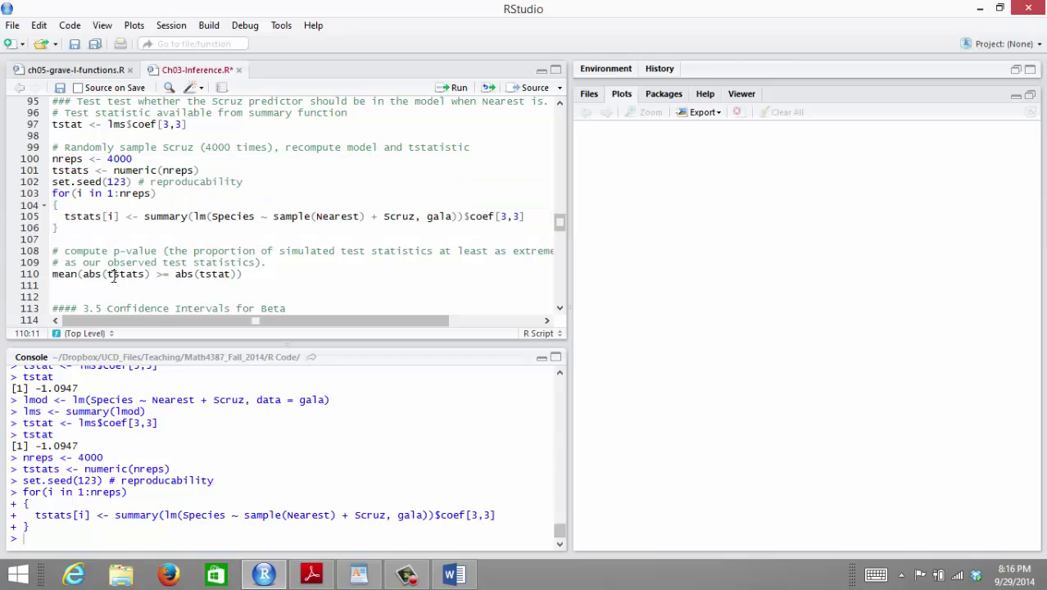
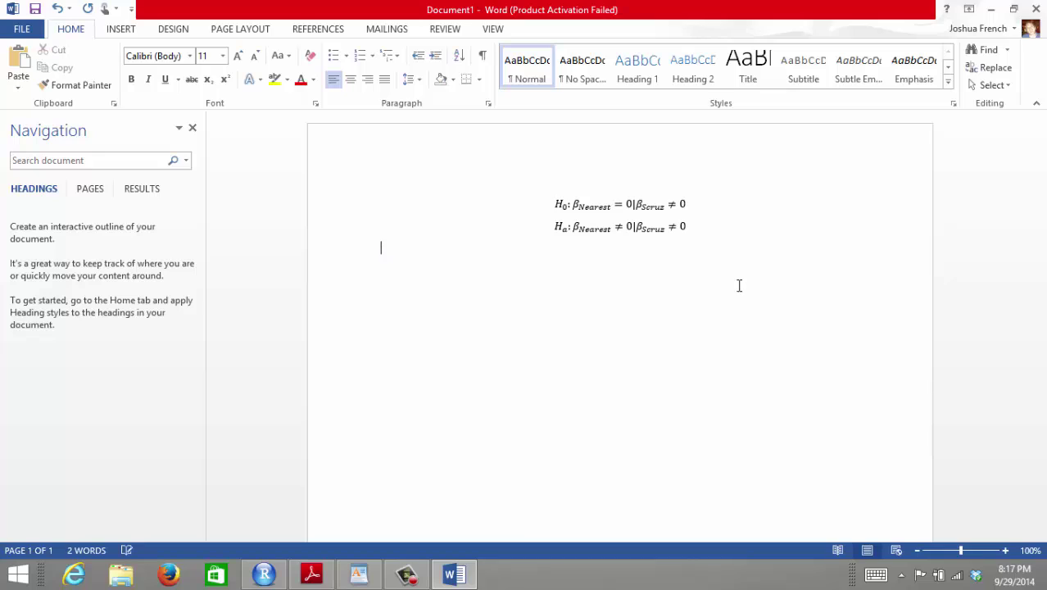
- In Word, enter "p-value: .1145" below the hypotheses and begin the next line with "fail to reject the null hypothesis that the nearest"
{"action": "type", "text": "p-value:  .1145"}
{"action": "key", "text": "Return"}
{"action": "type", "text": "fail"}
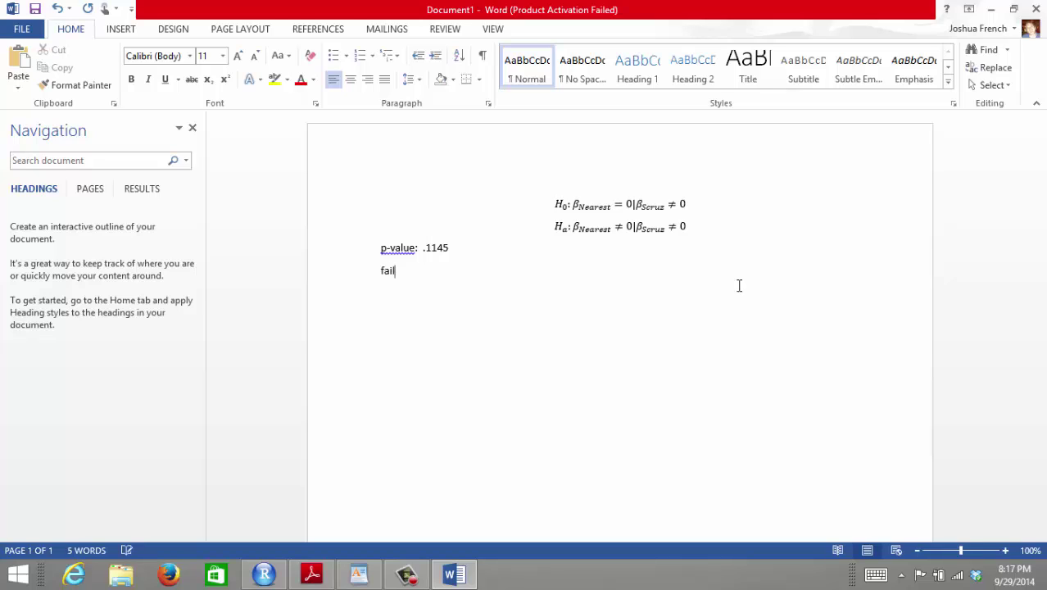
{"action": "type", "text": " to reject the null hypot"}
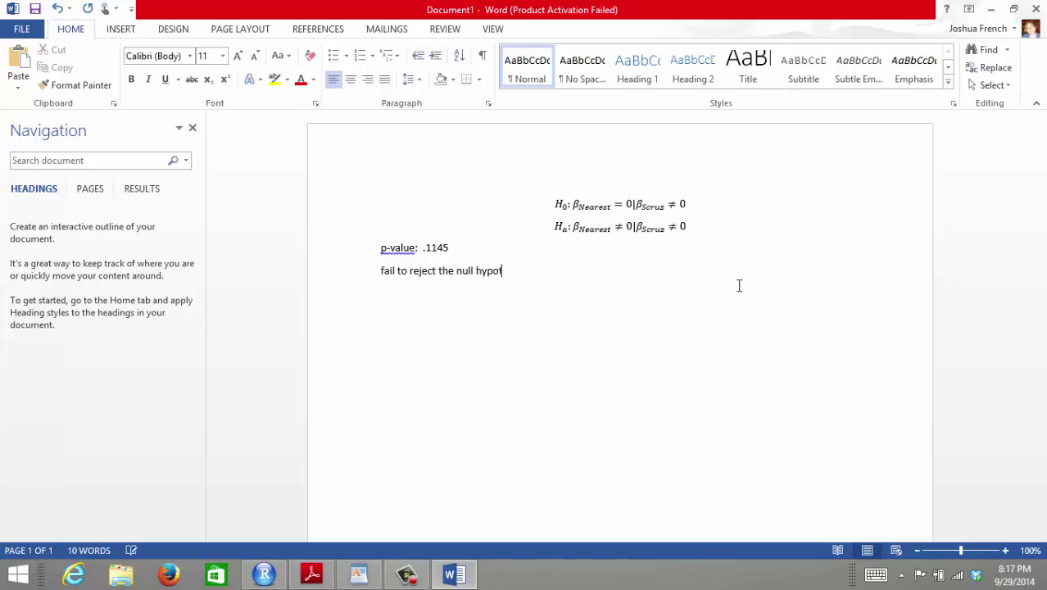
{"action": "type", "text": "heseis the"}
{"action": "key", "text": "BackSpace"}
{"action": "type", "text": "at the nearest"}
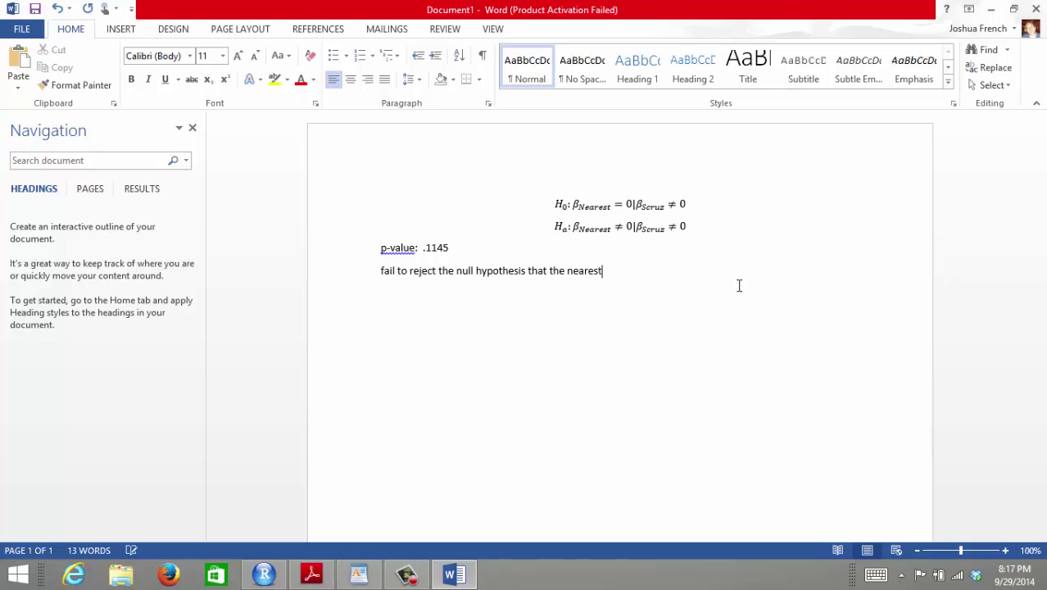
- Complete the sentence with "predictors has no relationship with the Species response after accounting for the Scruz predictors."
{"action": "type", "text": " predictors has no relationshi"}
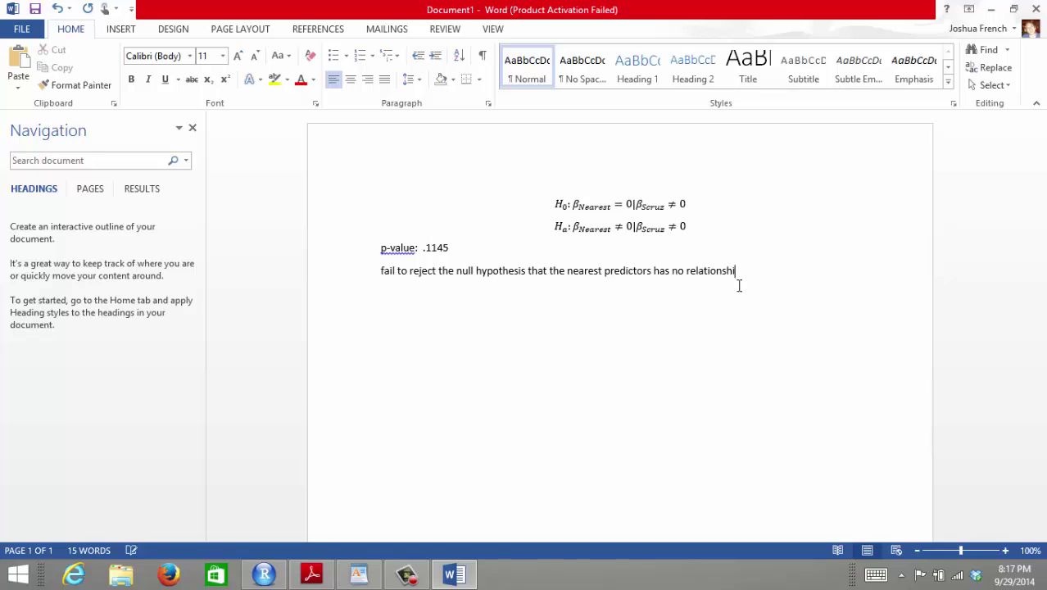
{"action": "type", "text": "op"}
{"action": "key", "text": "BackSpace"}
{"action": "key", "text": "BackSpace"}
{"action": "type", "text": "p with the Specie"}
{"action": "key", "text": "BackSpace"}
{"action": "key", "text": "BackSpace"}
{"action": "key", "text": "BackSpace"}
{"action": "key", "text": "BackSpace"}
{"action": "key", "text": "BackSpace"}
{"action": "type", "text": "icpecies "}
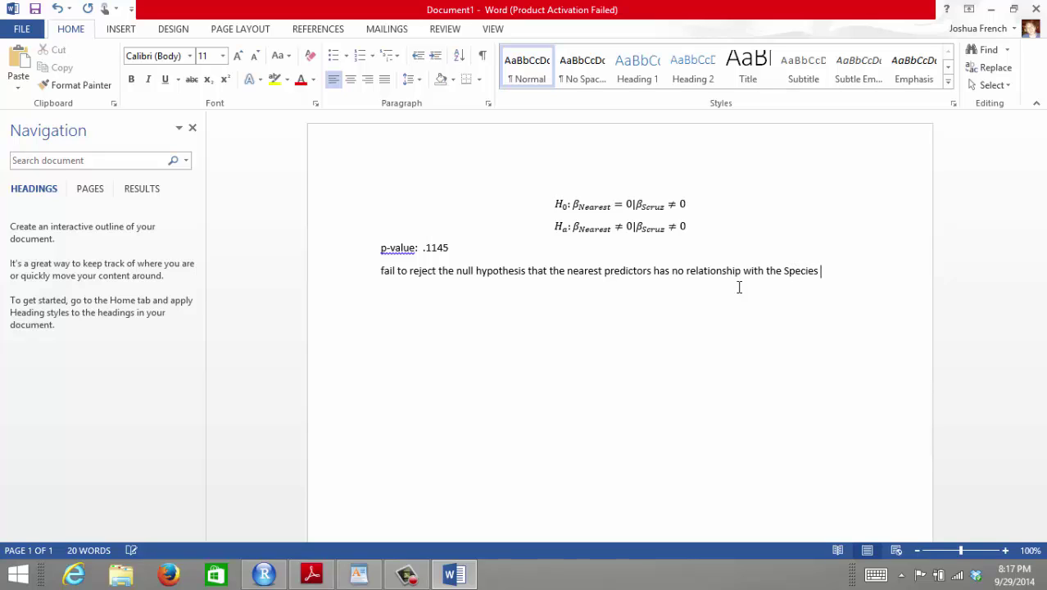
{"action": "type", "text": "response efter a"}
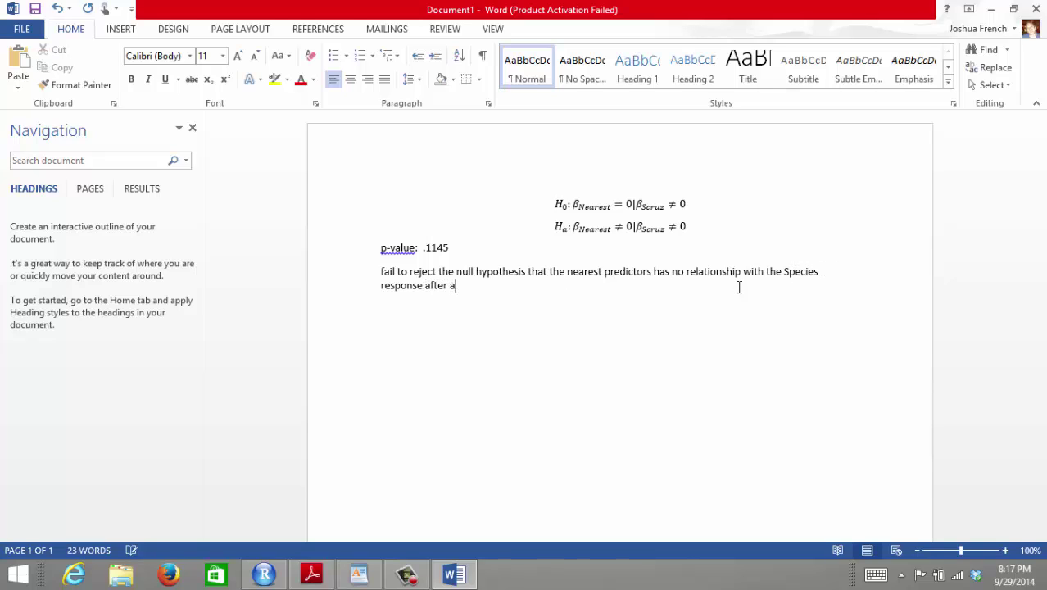
{"action": "type", "text": "ccounting for the Sc"}
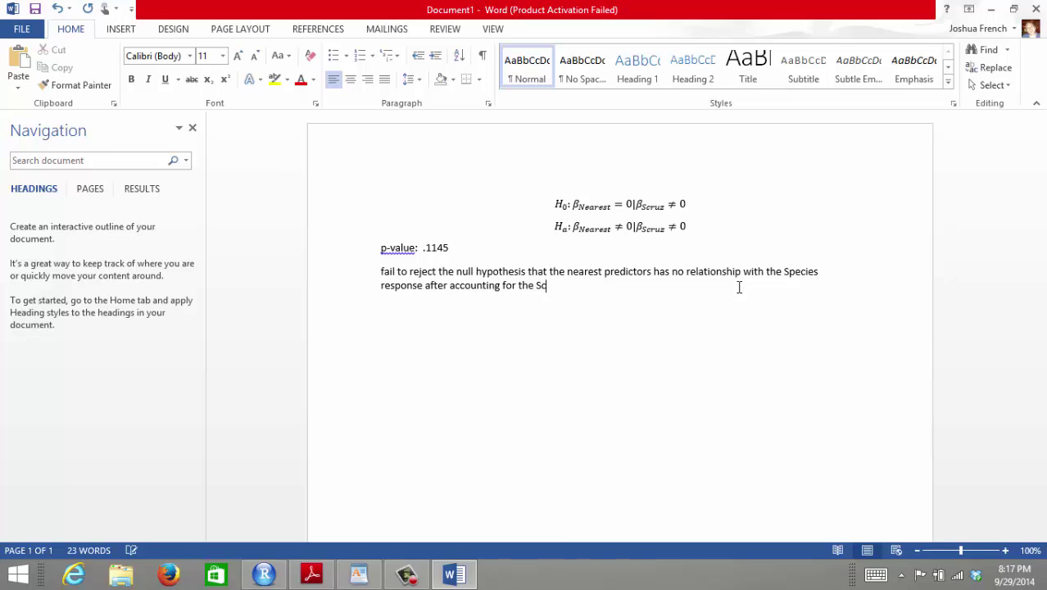
{"action": "type", "text": "ruz predicv"}
{"action": "type", "text": "ors."}
- Start a new paragraph with "When already accounting for the effect of the Scruz predictor, there is insufficient evidence to conclude that"
{"action": "key", "text": "Return"}
{"action": "type", "text": "W"}
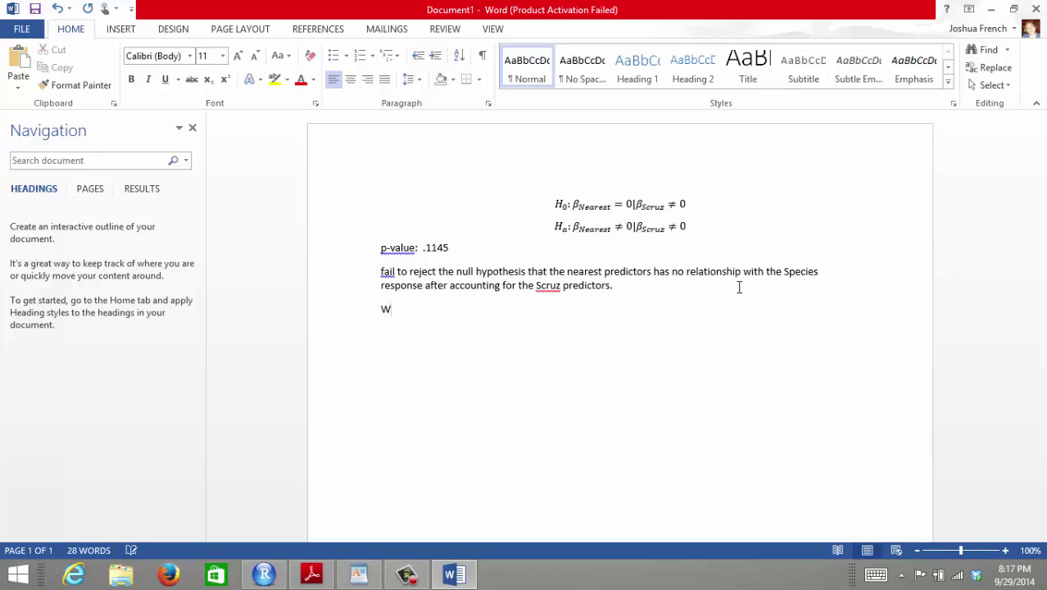
{"action": "type", "text": "hen already accoun"}
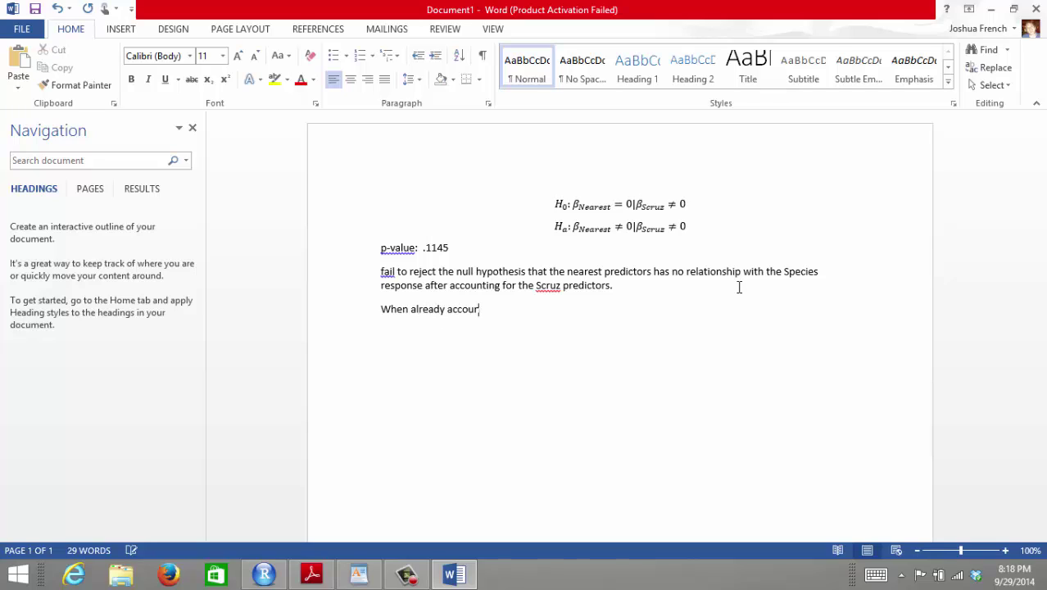
{"action": "type", "text": "ting for the effect of the Scruz predi"}
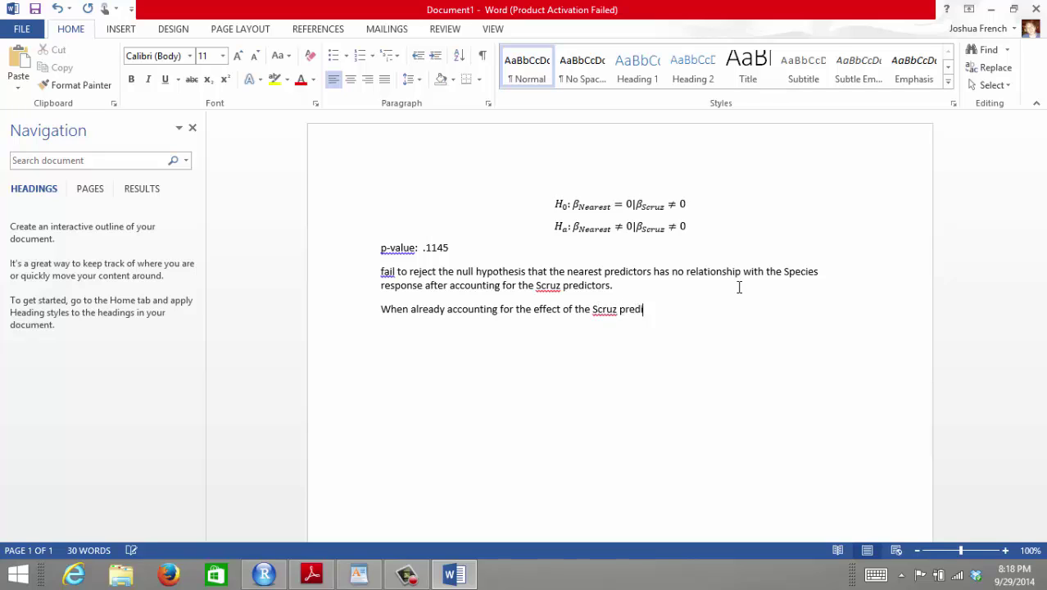
{"action": "type", "text": "ctor. there is insufficient evidenc"}
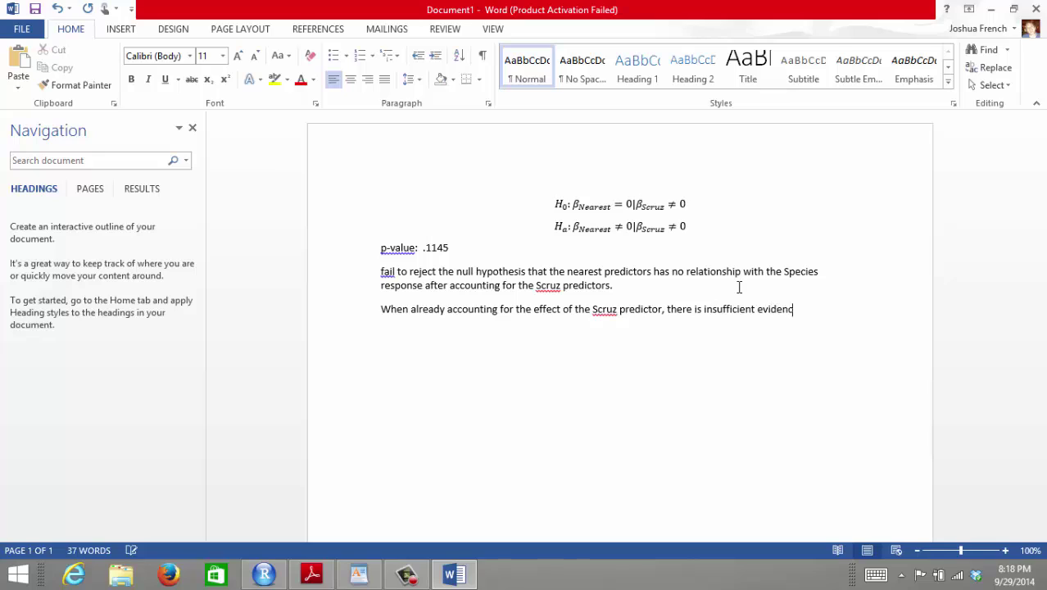
{"action": "type", "text": "e to conclude that "}
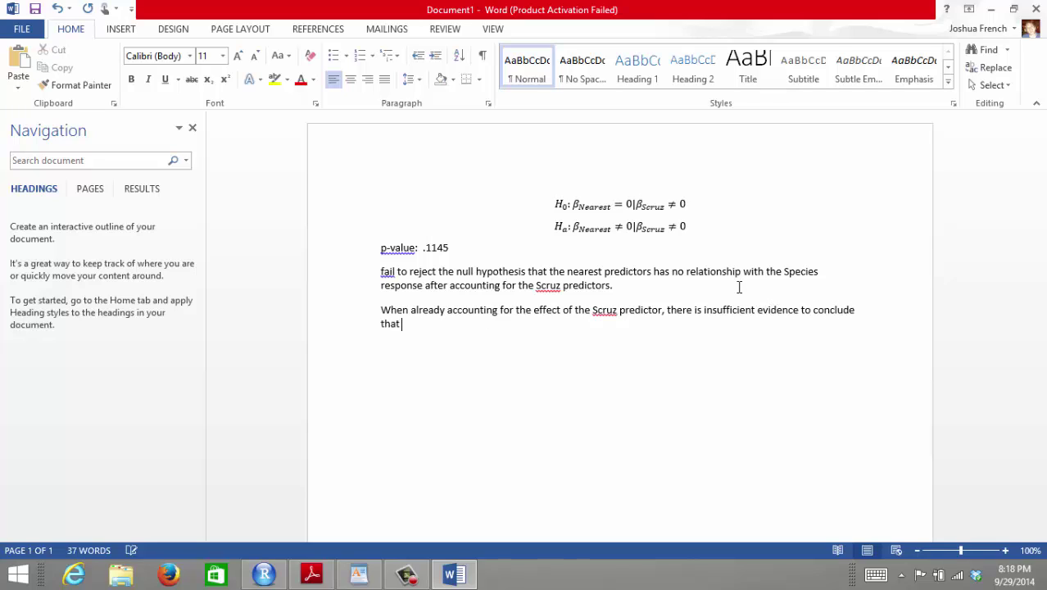
- Finish the paragraph with "the Nearest predictor substantially aids in modeling the number of species of tortoise."
{"action": "type", "text": "the Nearest predfic"}
{"action": "key", "text": "BackSpace"}
{"action": "type", "text": "ictor"}
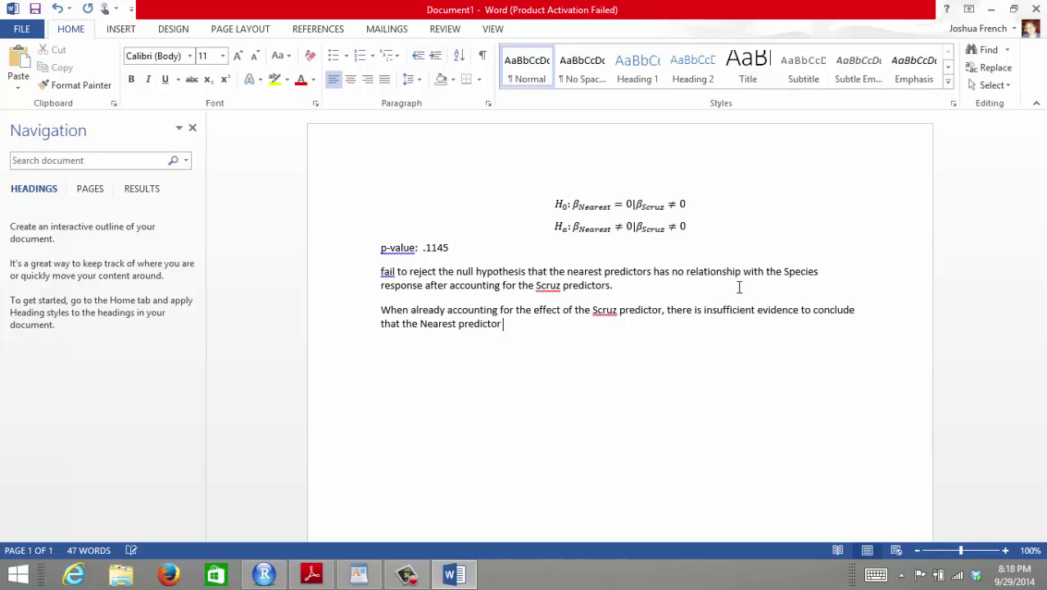
{"action": "type", "text": " substantially aids in mod"}
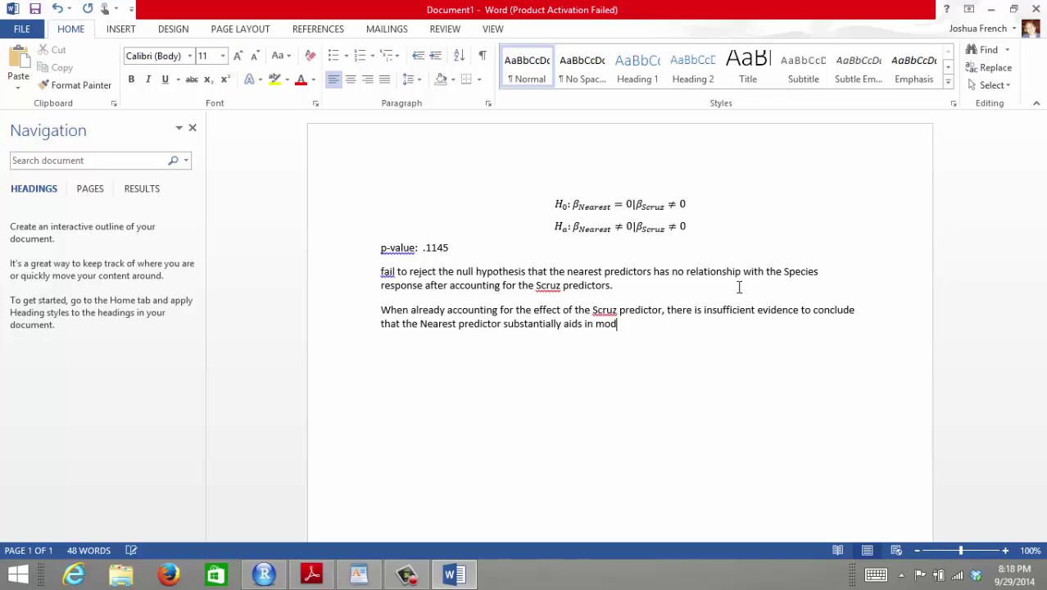
{"action": "type", "text": "eling the number of"}
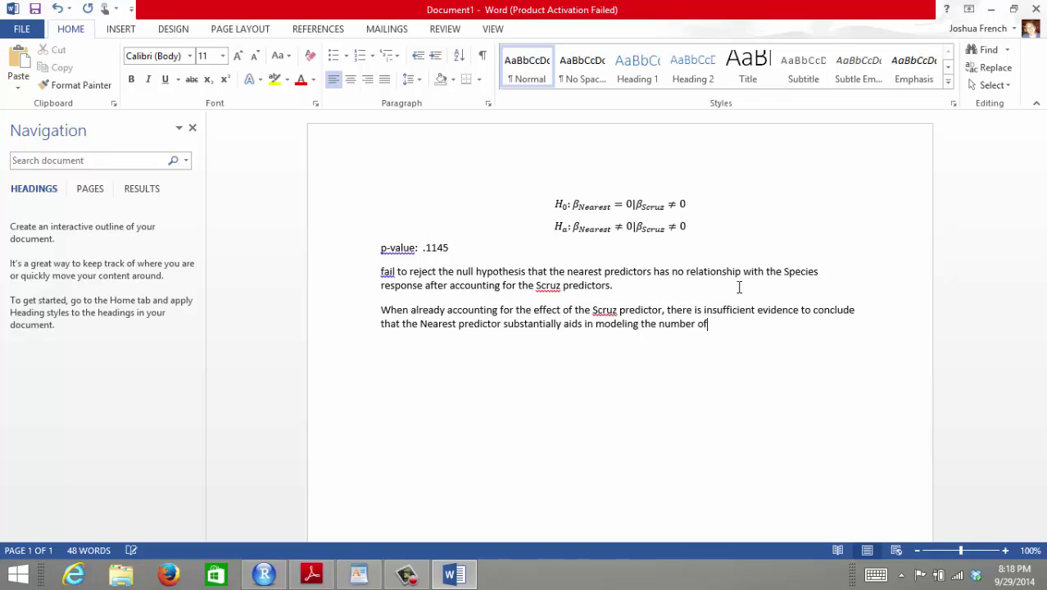
{"action": "type", "text": " species of tortoise."}
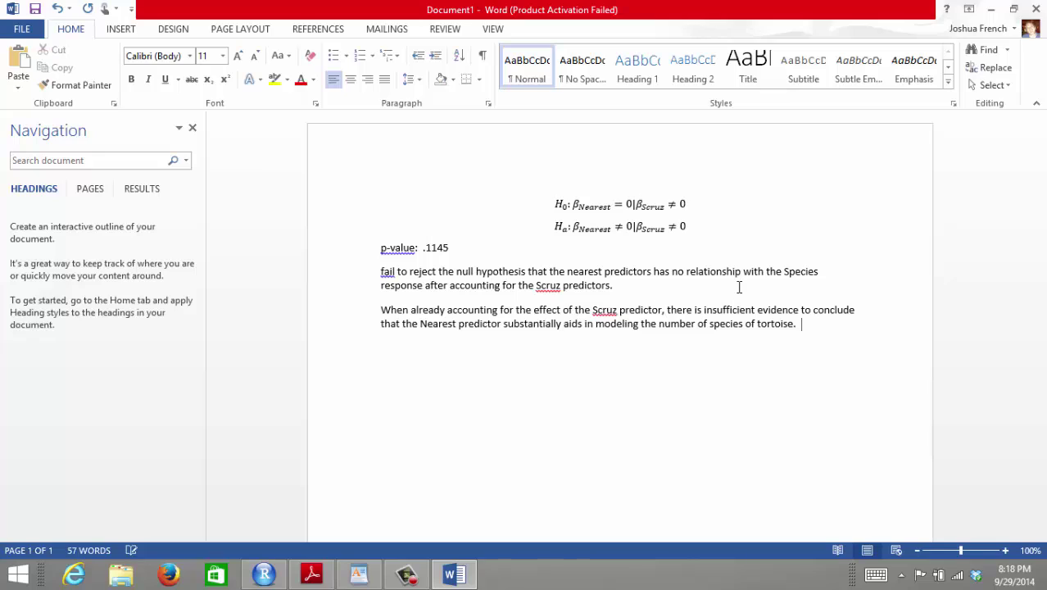
- Replace the word "tortoise" with "turtle" at the end of the conclusion paragraph
{"action": "key", "text": "BackSpace"}
{"action": "key", "text": "BackSpace"}
{"action": "key", "text": "BackSpace"}
{"action": "key", "text": "BackSpace"}
{"action": "key", "text": "BackSpace"}
{"action": "key", "text": "BackSpace"}
{"action": "key", "text": "BackSpace"}
{"action": "key", "text": "BackSpace"}
{"action": "key", "text": "BackSpace"}
{"action": "type", "text": "ur"}
{"action": "key", "text": "BackSpace"}
{"action": "key", "text": "BackSpace"}
{"action": "type", "text": "urtle."}
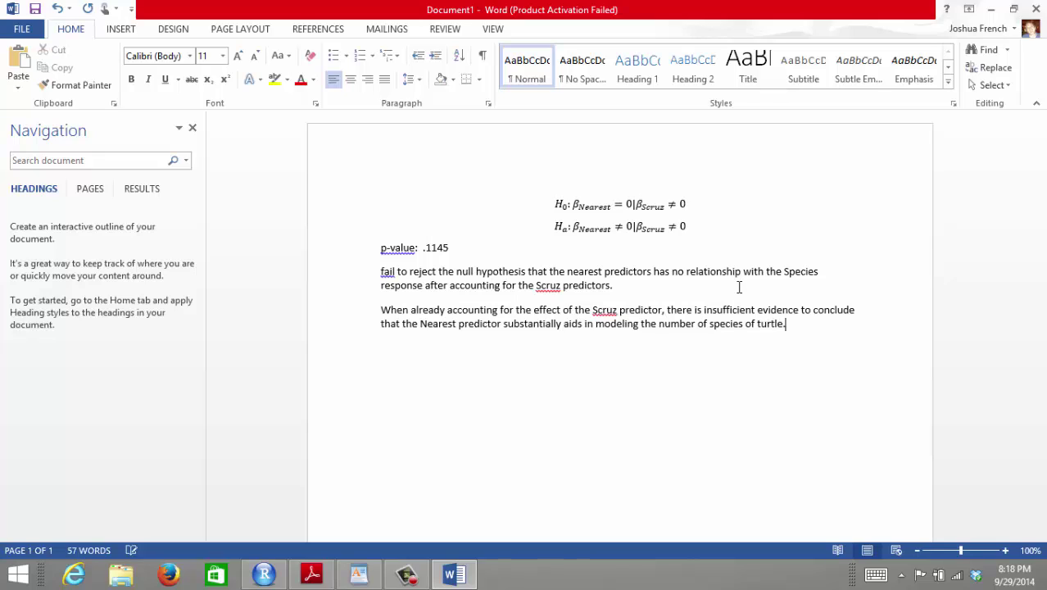